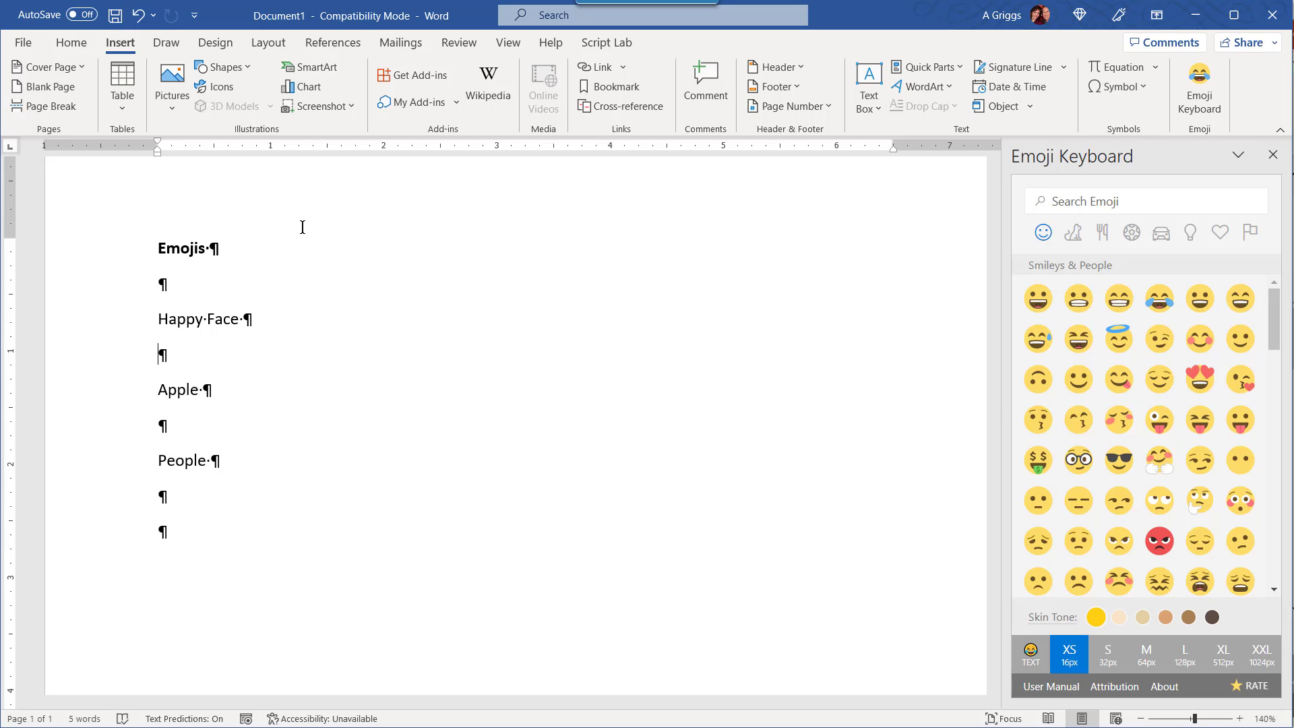
Step: Open the Office Add-ins dialog from Insert and settle on the STORE tab's catalogue
{"action": "left_click", "coordinate": [302, 227]}
{"action": "left_click", "coordinate": [414, 75]}
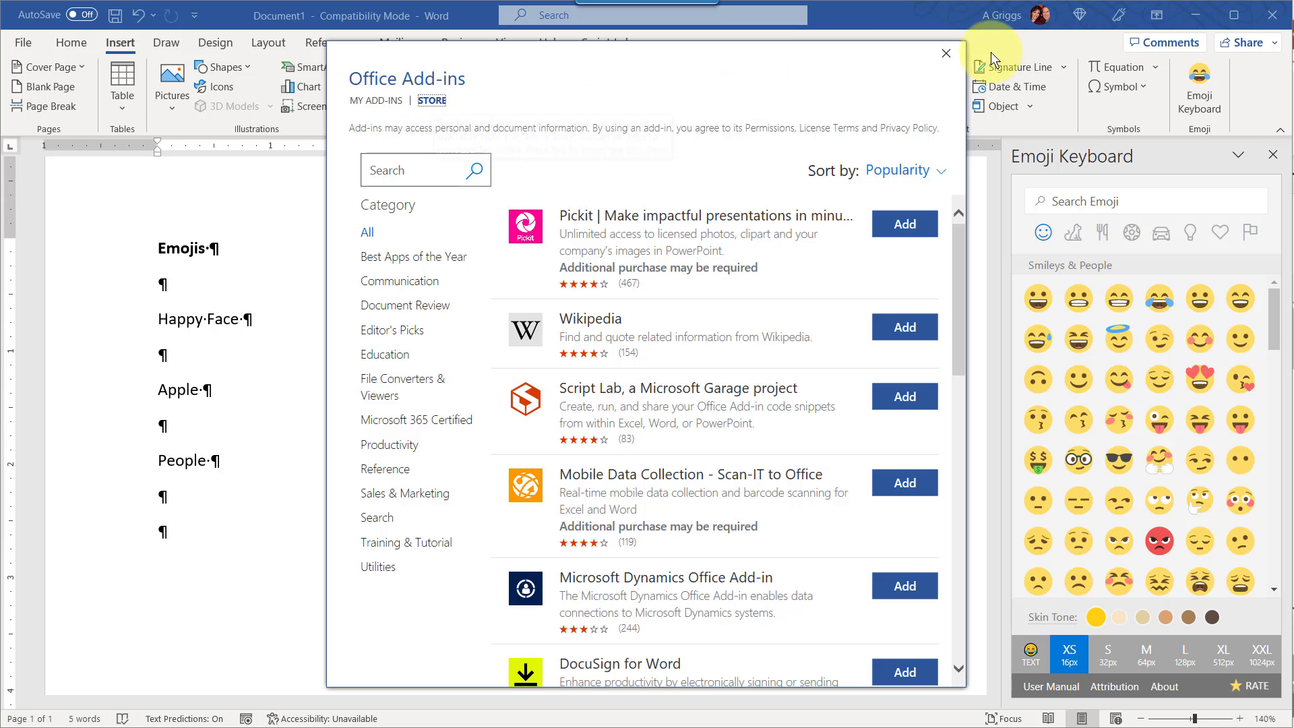
{"action": "left_click", "coordinate": [946, 53]}
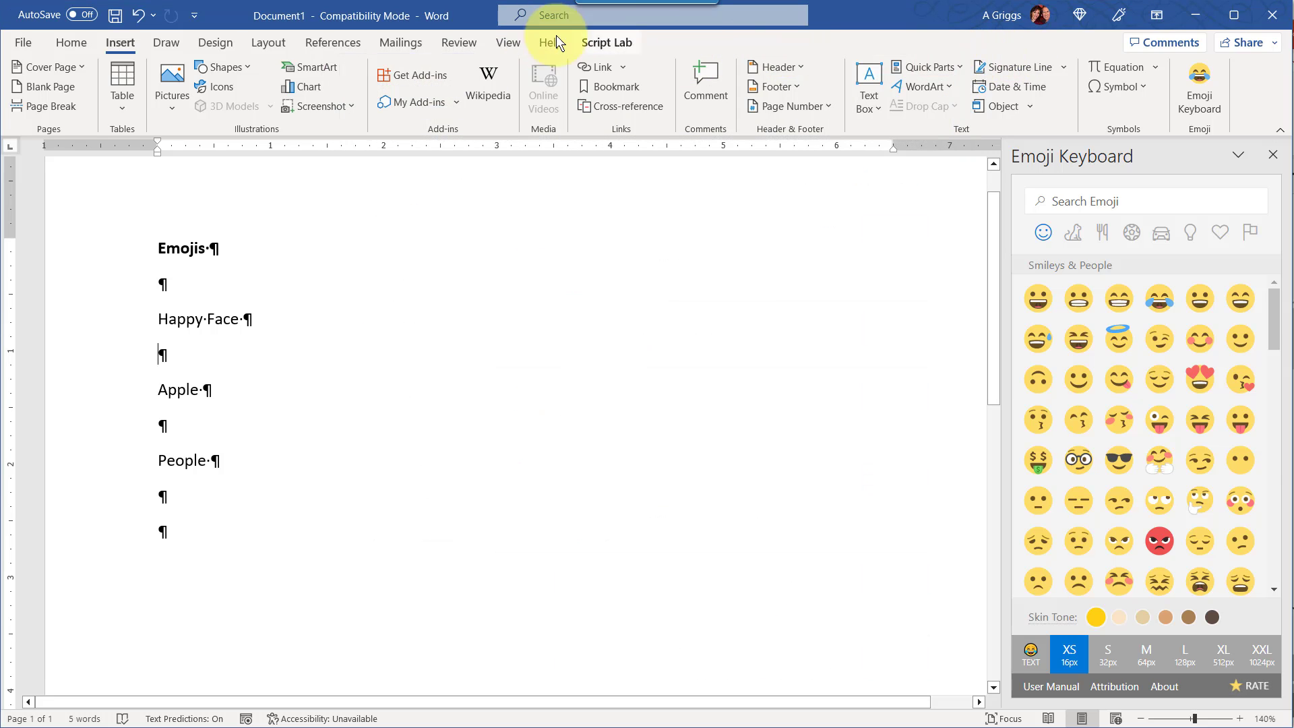
{"action": "left_click", "coordinate": [414, 104]}
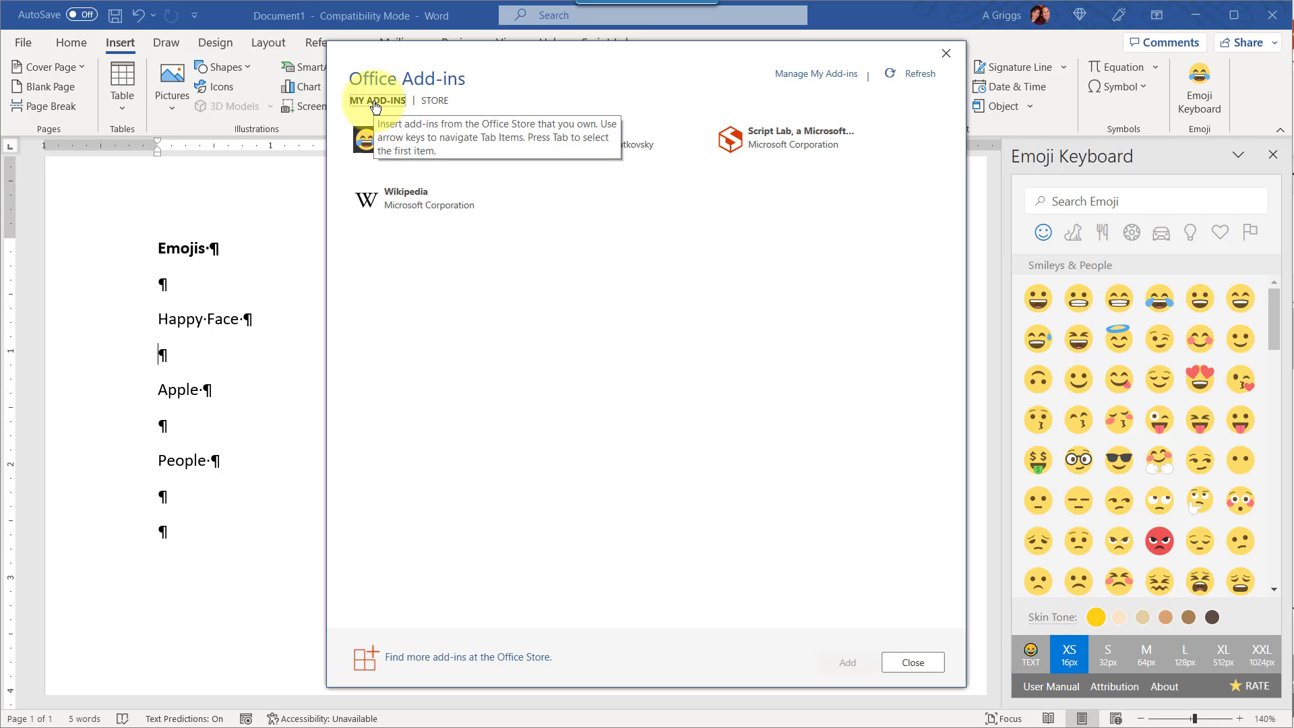
{"action": "left_click", "coordinate": [435, 101]}
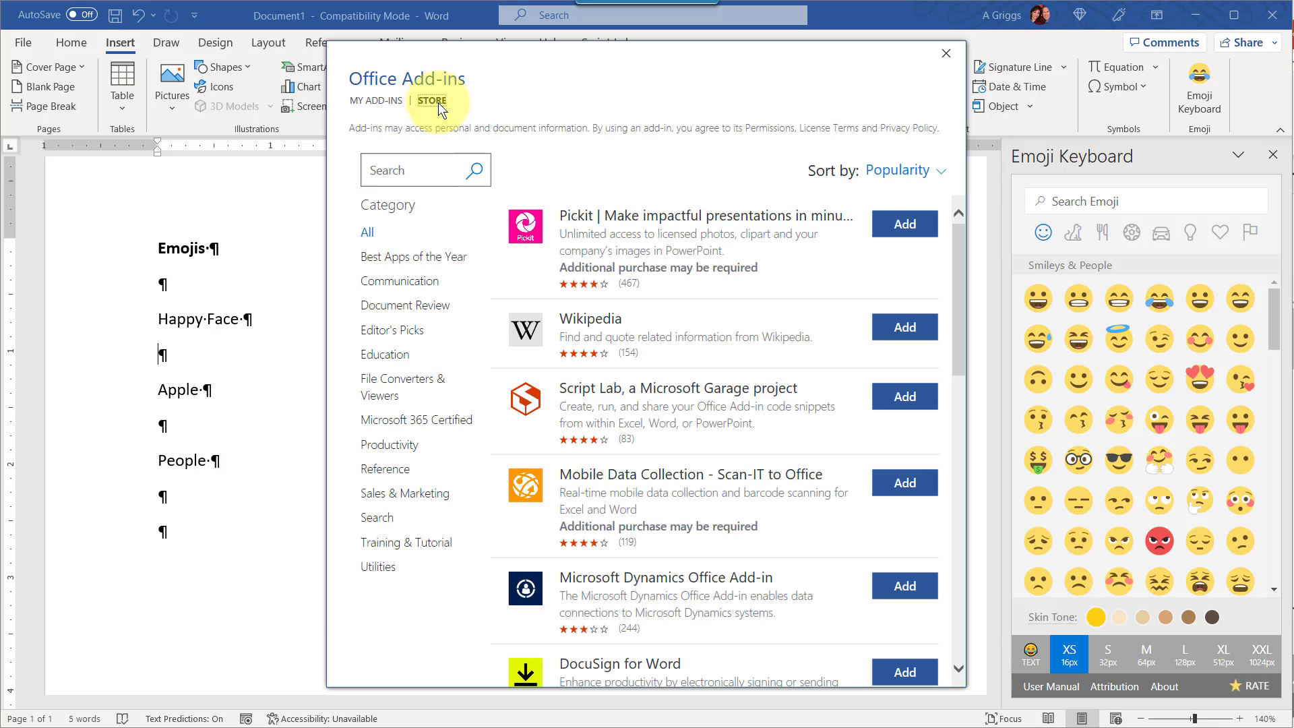
{"action": "left_click", "coordinate": [376, 105]}
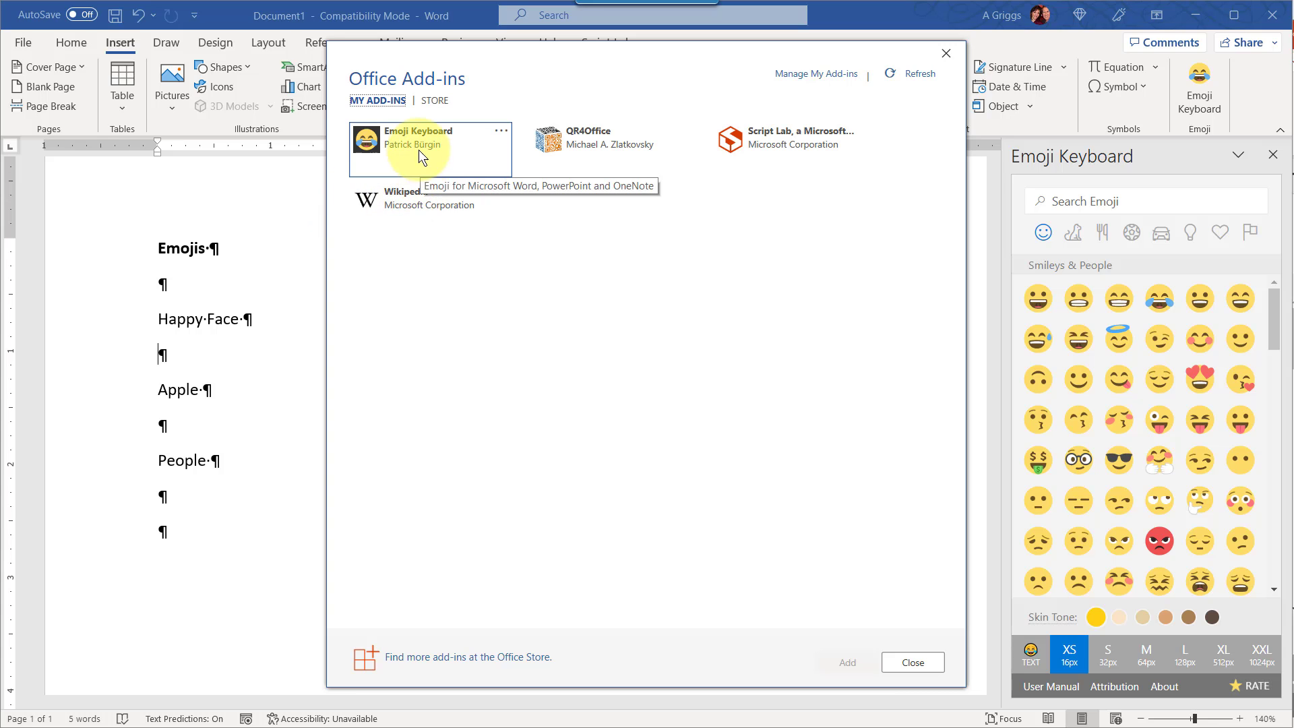
{"action": "left_click", "coordinate": [436, 102]}
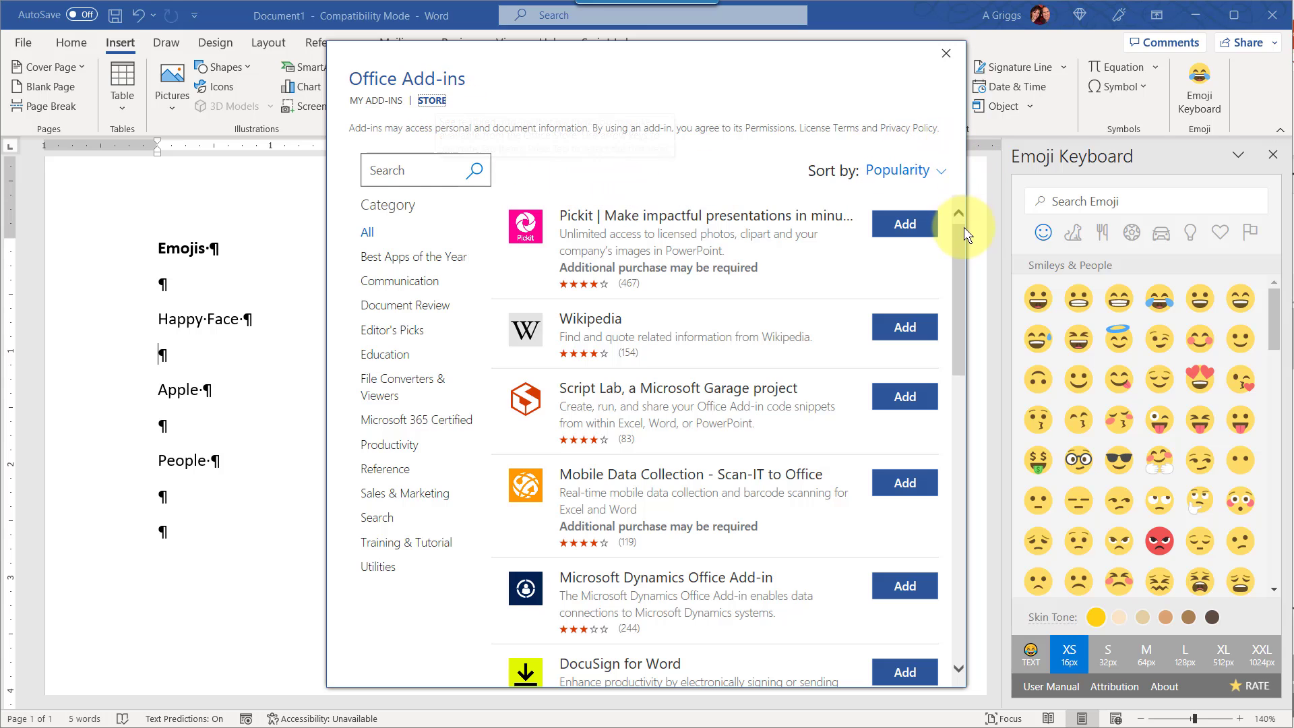
Step: Search the add-ins store for 'emoji' to bring up the Emoji Keyboard add-in
{"action": "left_click_drag", "start_coordinate": [957, 240], "coordinate": [984, 364]}
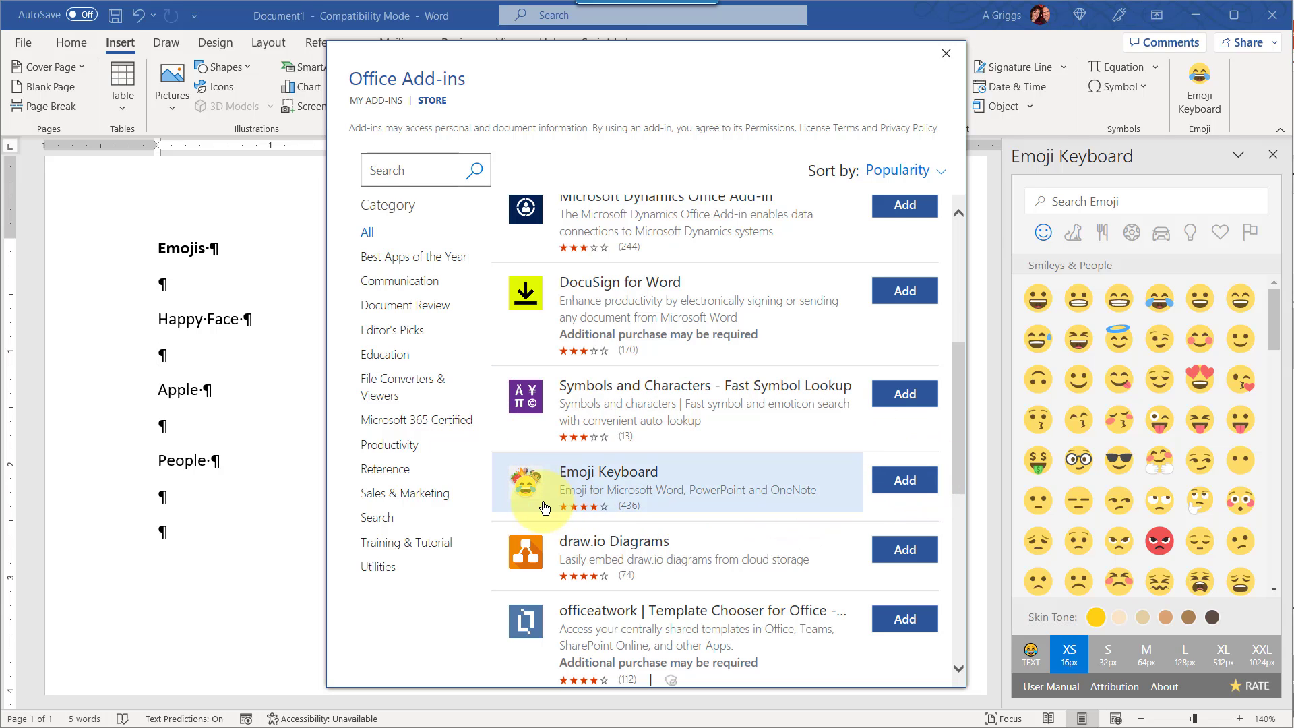
{"action": "left_click", "coordinate": [431, 171]}
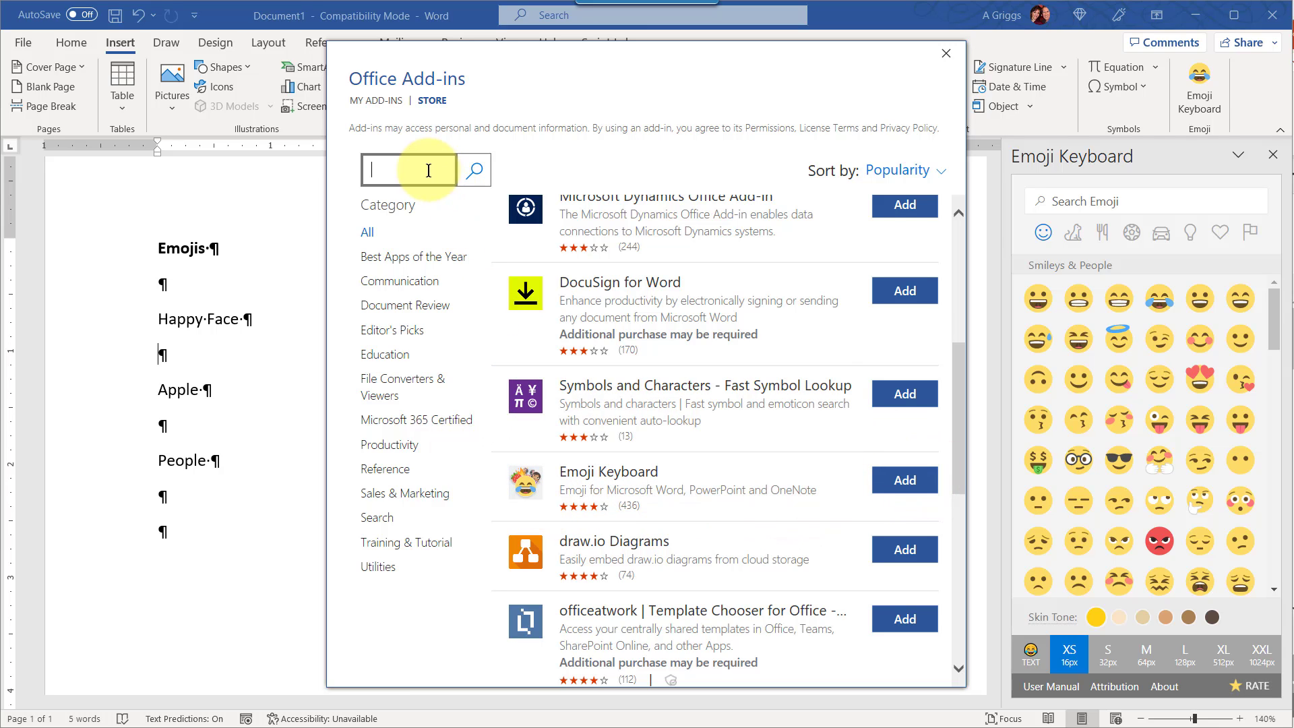
{"action": "key", "text": "Tab"}
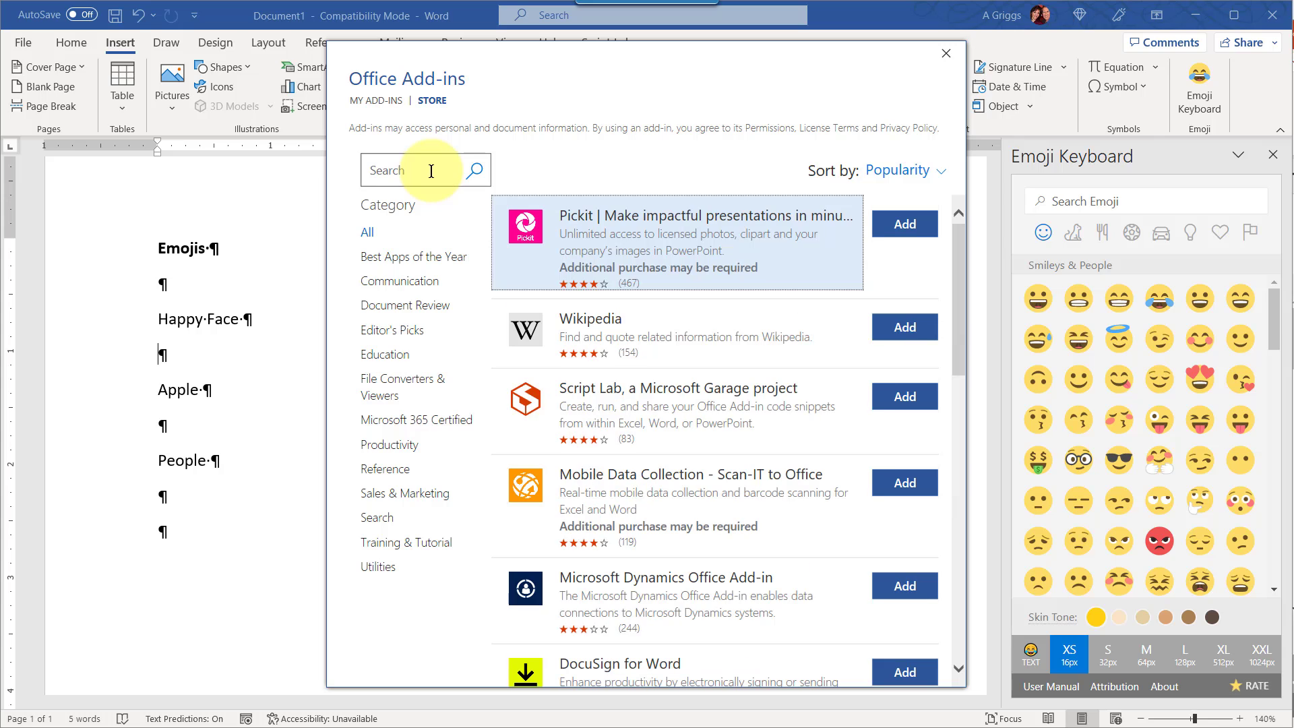
{"action": "left_click", "coordinate": [431, 171]}
{"action": "type", "text": "emoji"}
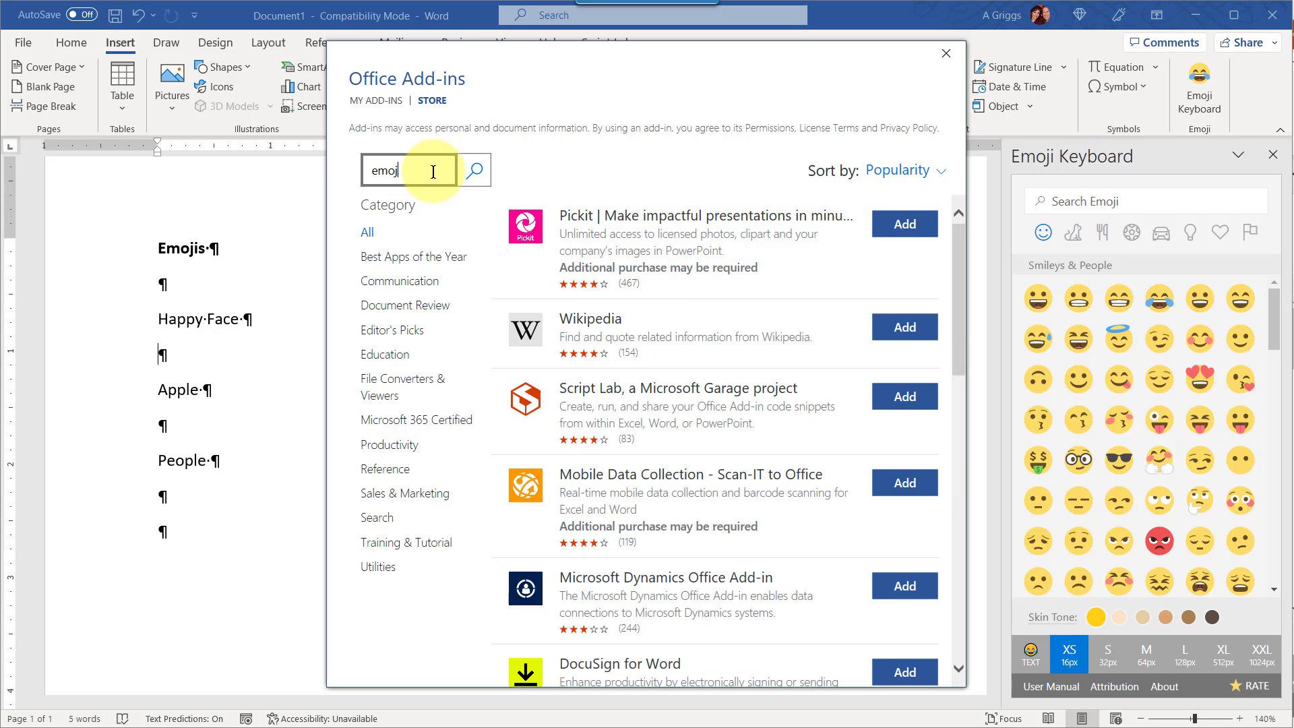
{"action": "key", "text": "Return"}
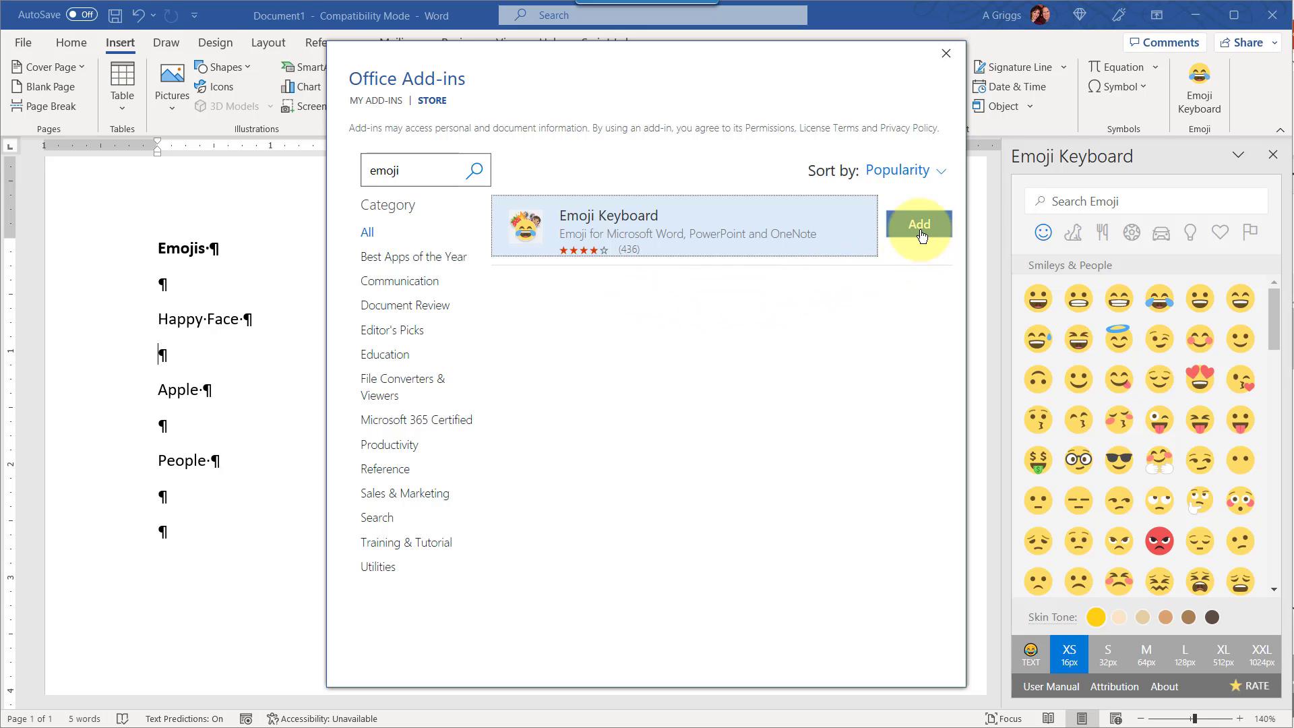
Step: Open the Emoji Keyboard details page and browse its screenshots
{"action": "left_click", "coordinate": [625, 223]}
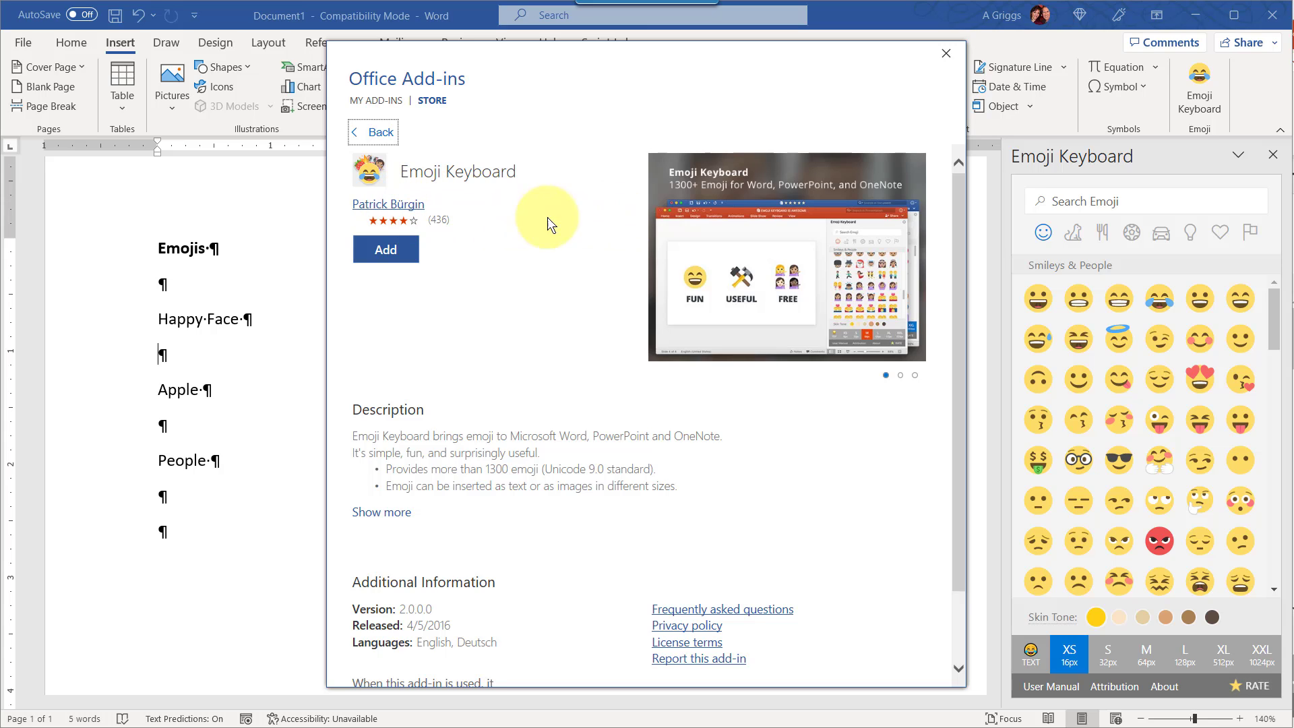
{"action": "left_click", "coordinate": [914, 260]}
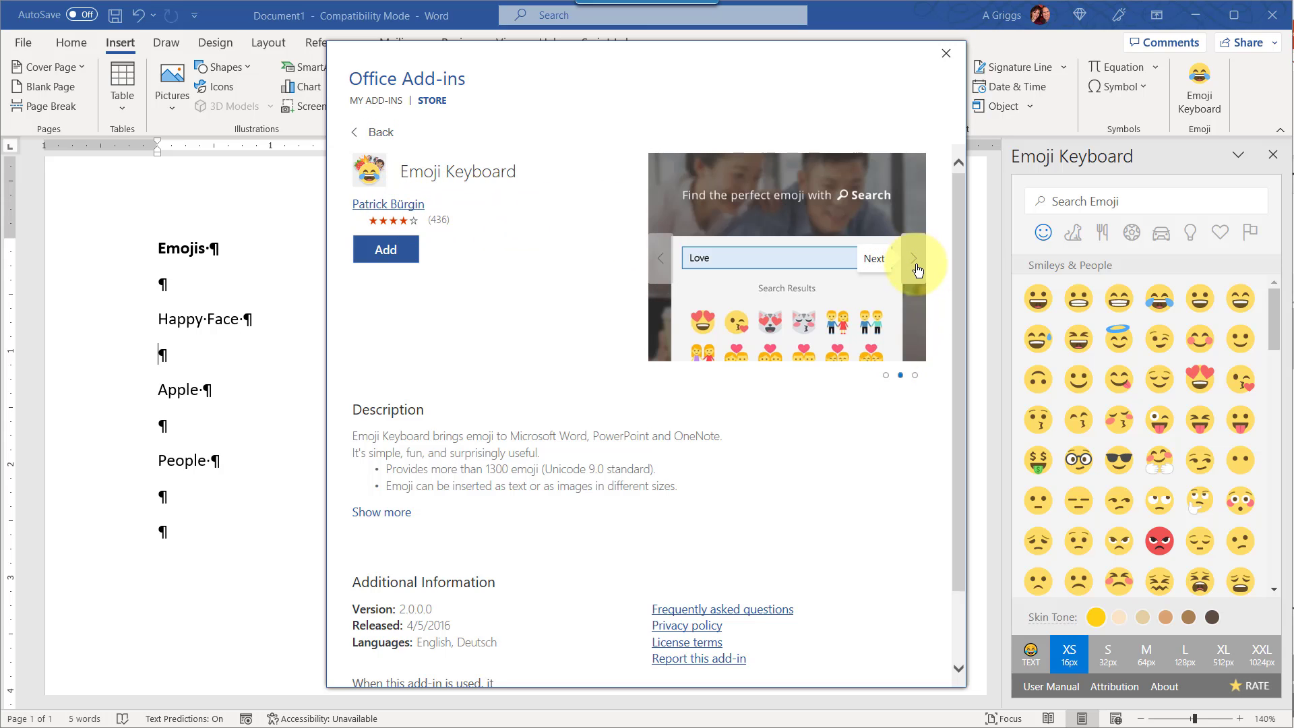
{"action": "left_click", "coordinate": [913, 260]}
{"action": "left_click", "coordinate": [913, 259]}
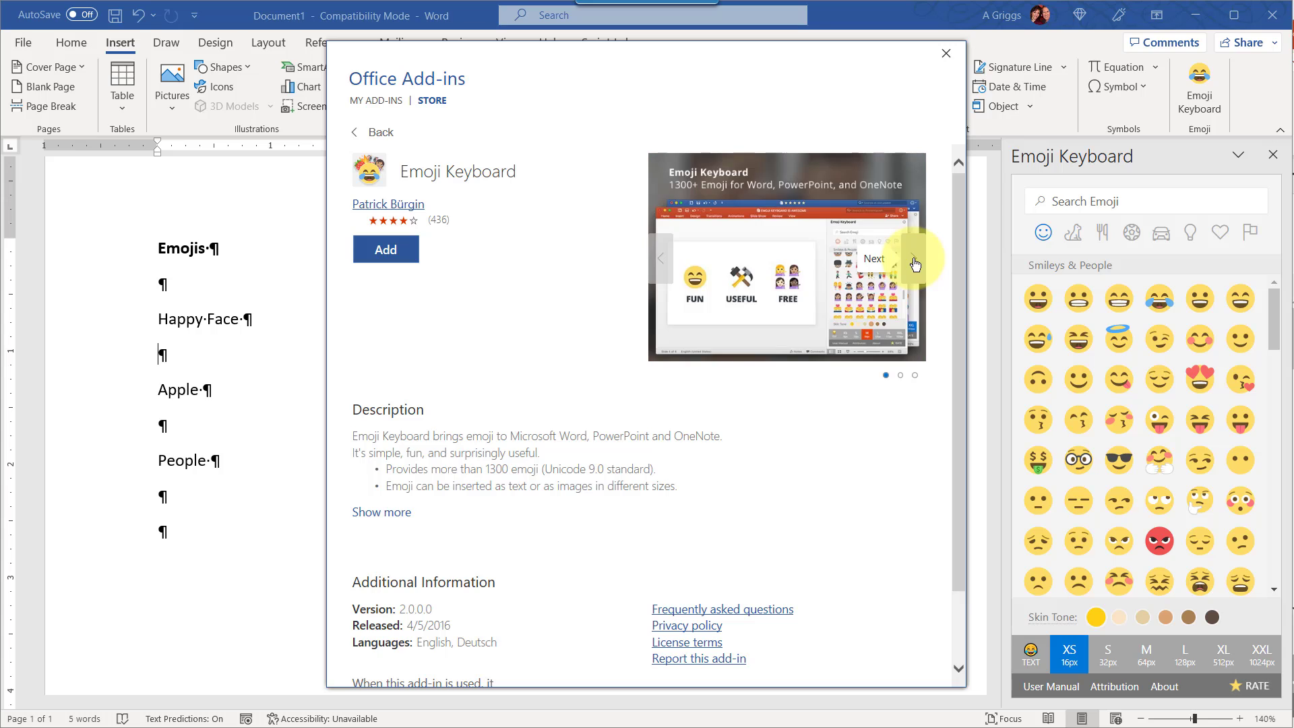
{"action": "left_click_drag", "start_coordinate": [962, 191], "coordinate": [993, 340]}
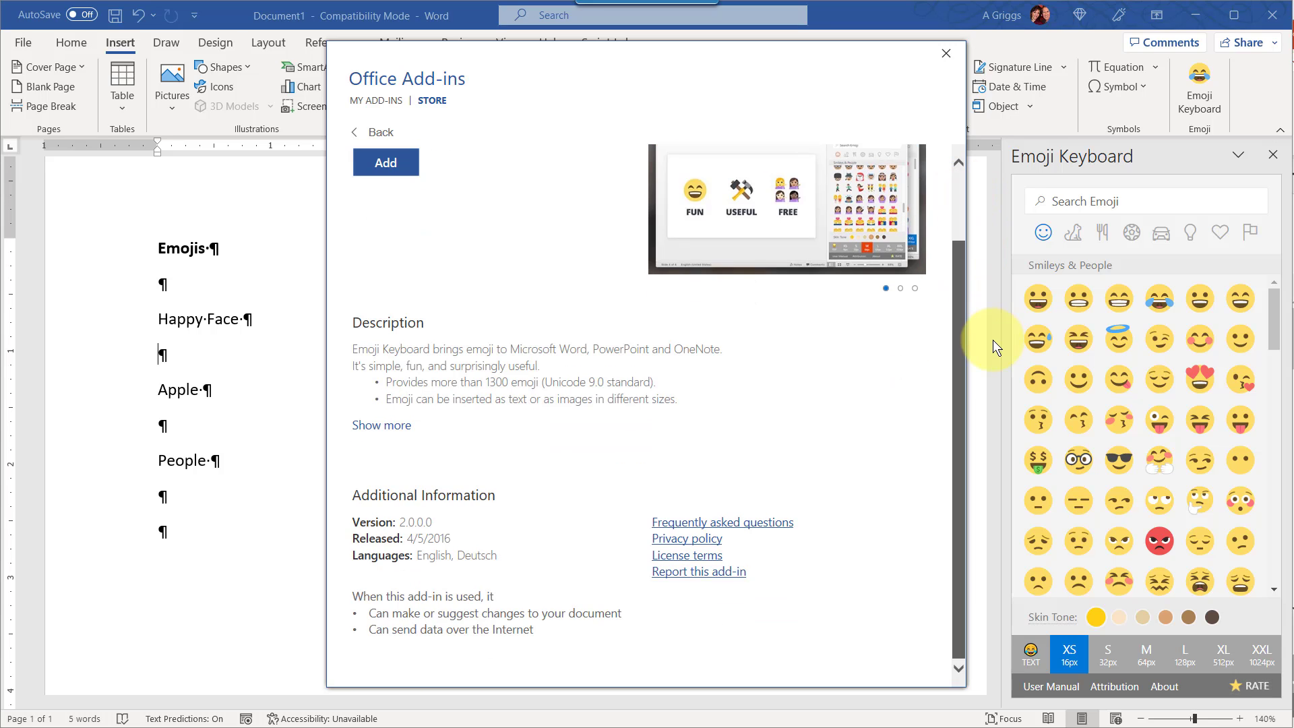
Step: Read the full description, then add Emoji Keyboard and accept its license terms
{"action": "left_click", "coordinate": [397, 431]}
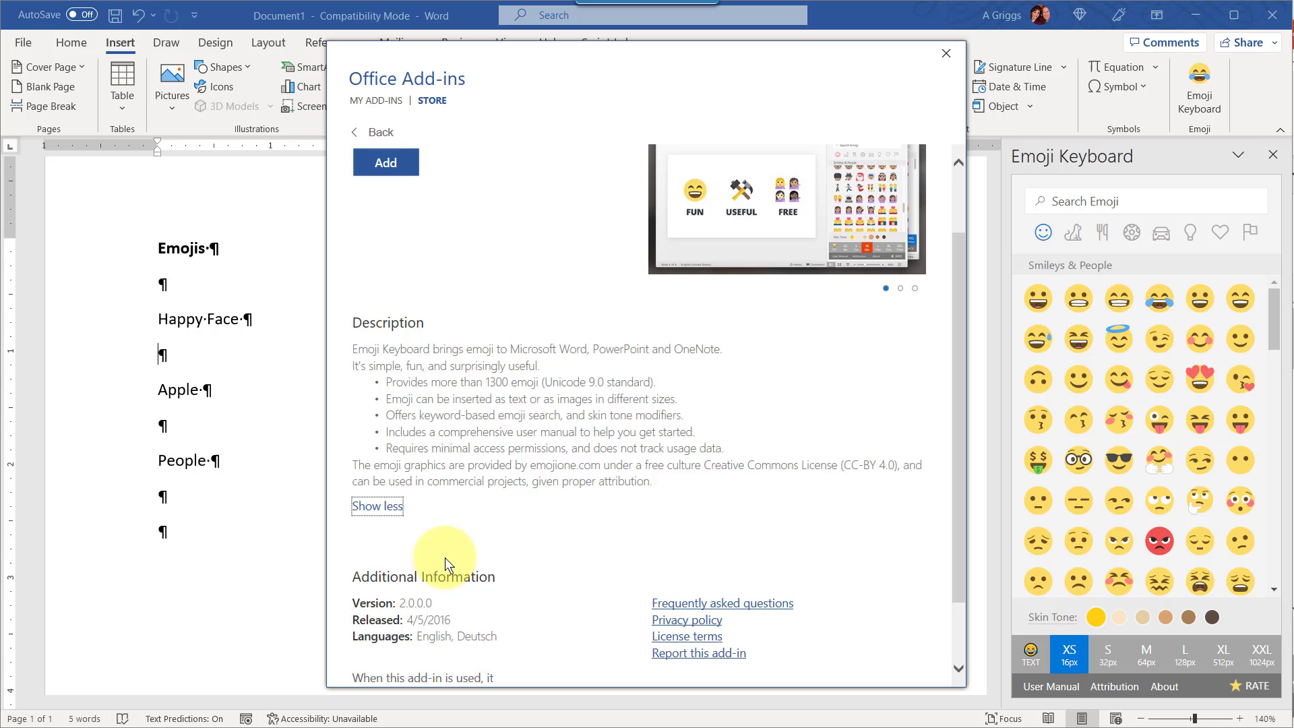
{"action": "scroll", "coordinate": [607, 539], "scroll_direction": "down", "scroll_amount": 2}
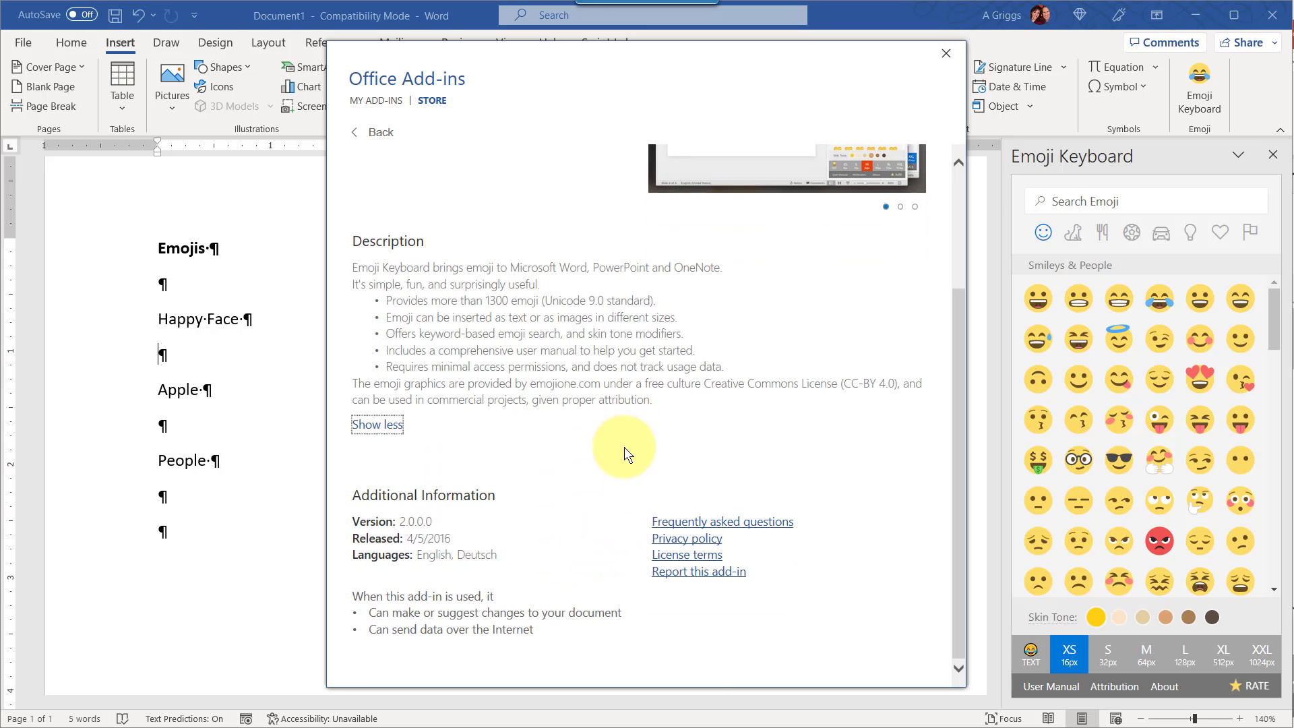
{"action": "scroll", "coordinate": [593, 418], "scroll_direction": "up", "scroll_amount": 4}
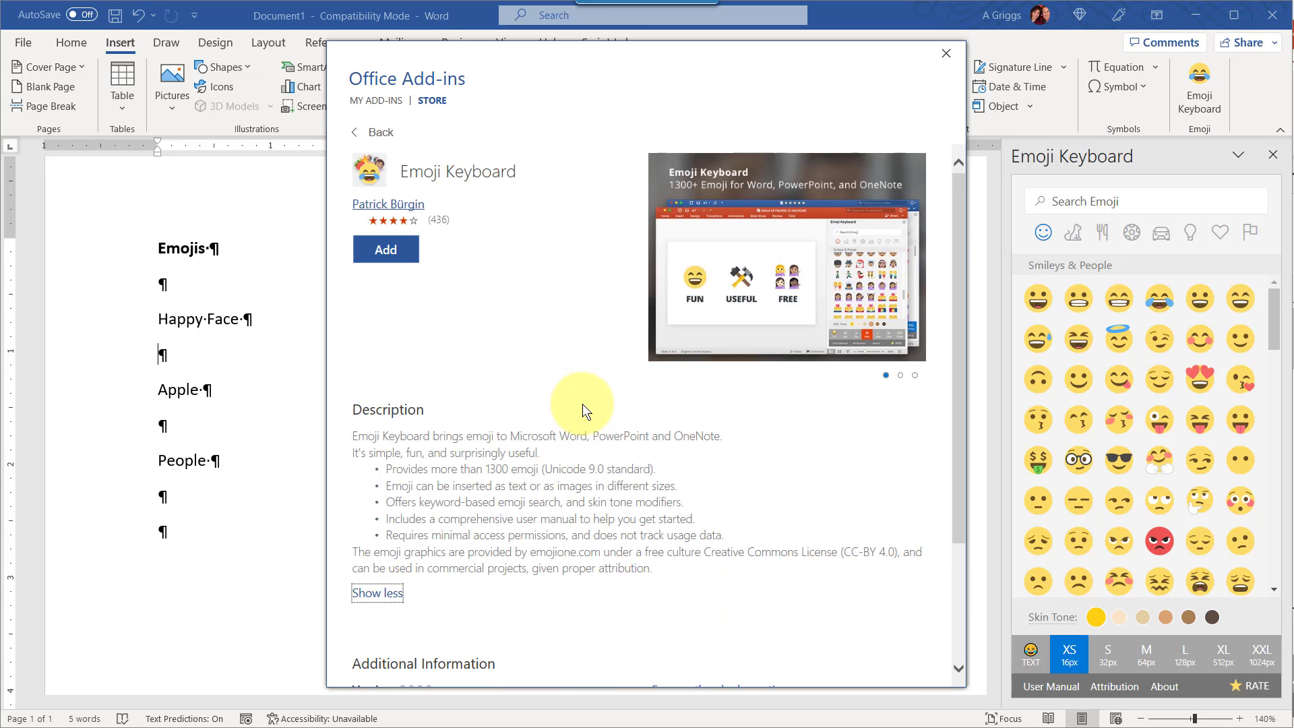
{"action": "left_click", "coordinate": [385, 250]}
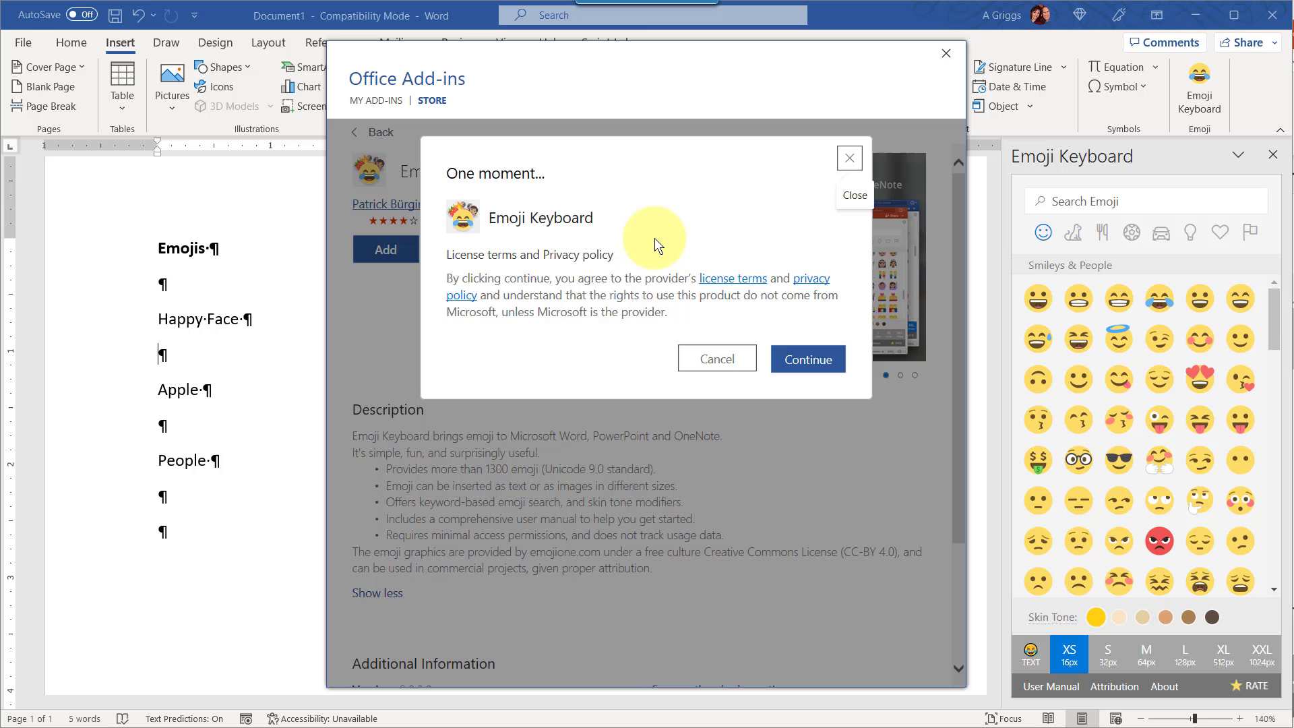
{"action": "left_click", "coordinate": [815, 362]}
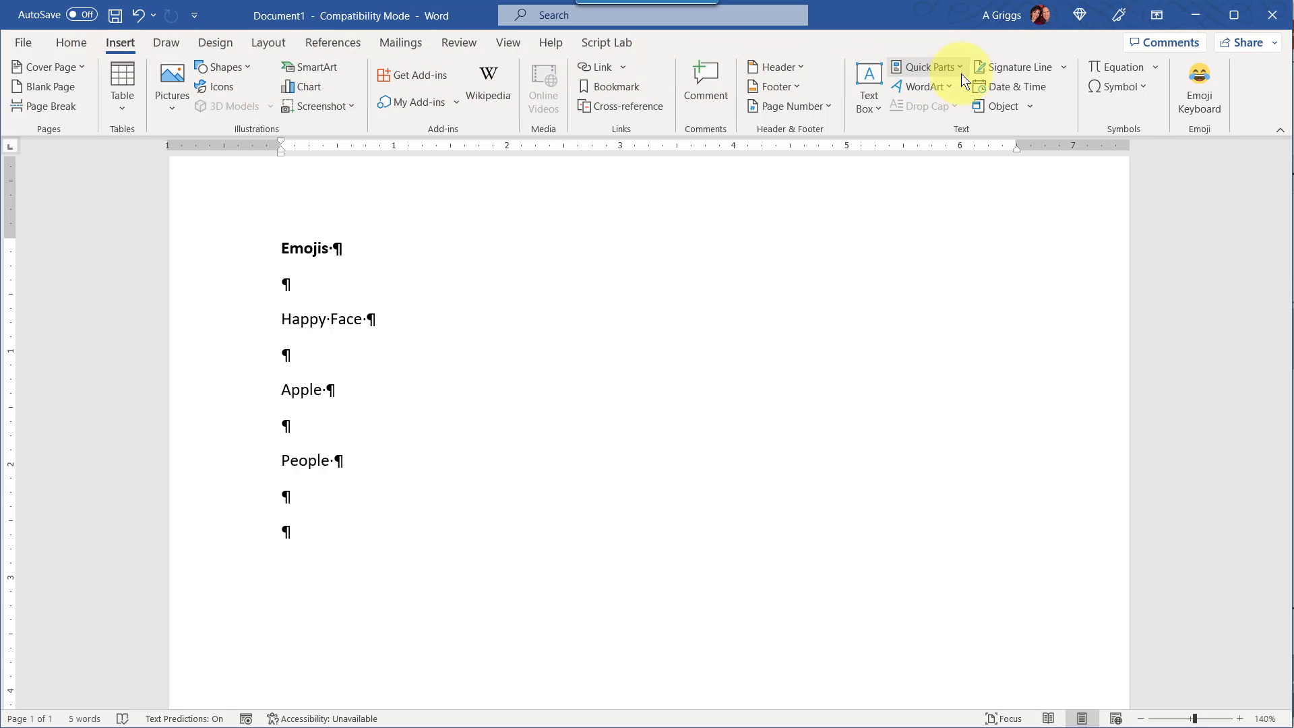
Step: Launch Emoji Keyboard from the Insert ribbon to show its Smileys & People pane
{"action": "left_click", "coordinate": [1202, 92]}
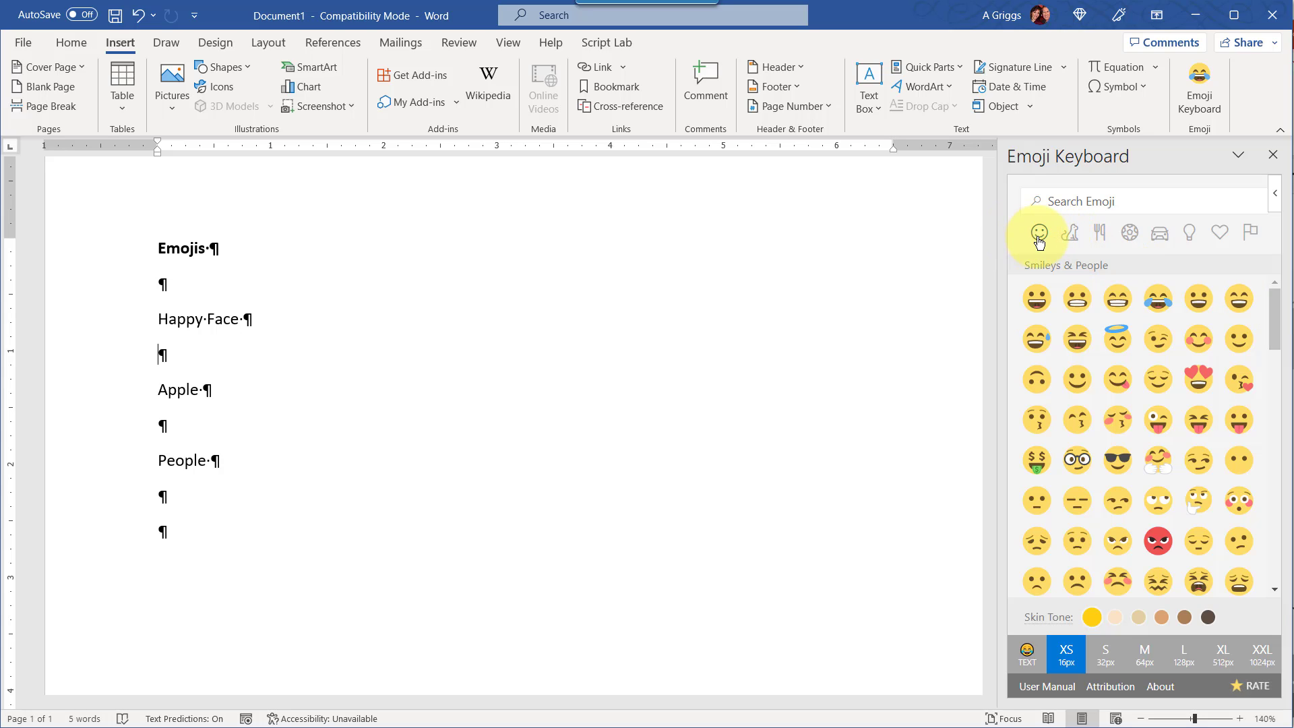
{"action": "left_click", "coordinate": [1073, 236]}
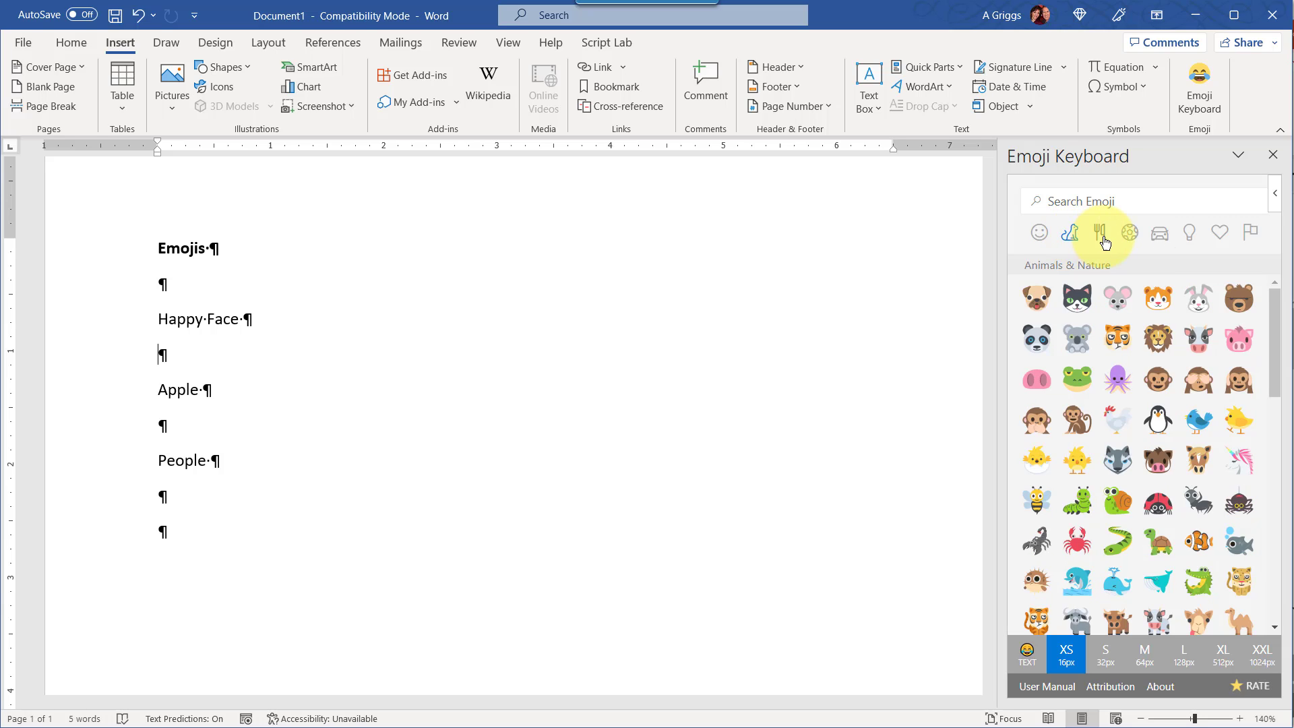
{"action": "left_click", "coordinate": [1100, 236]}
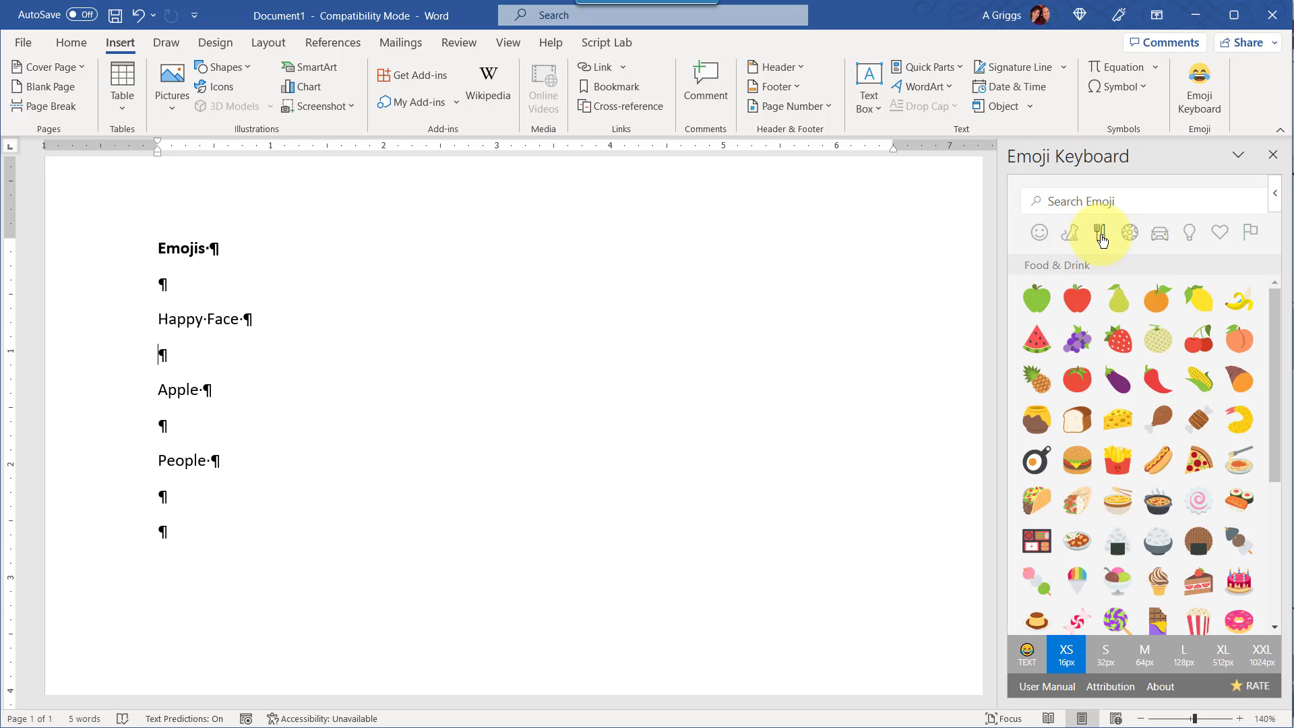
{"action": "left_click", "coordinate": [1130, 236]}
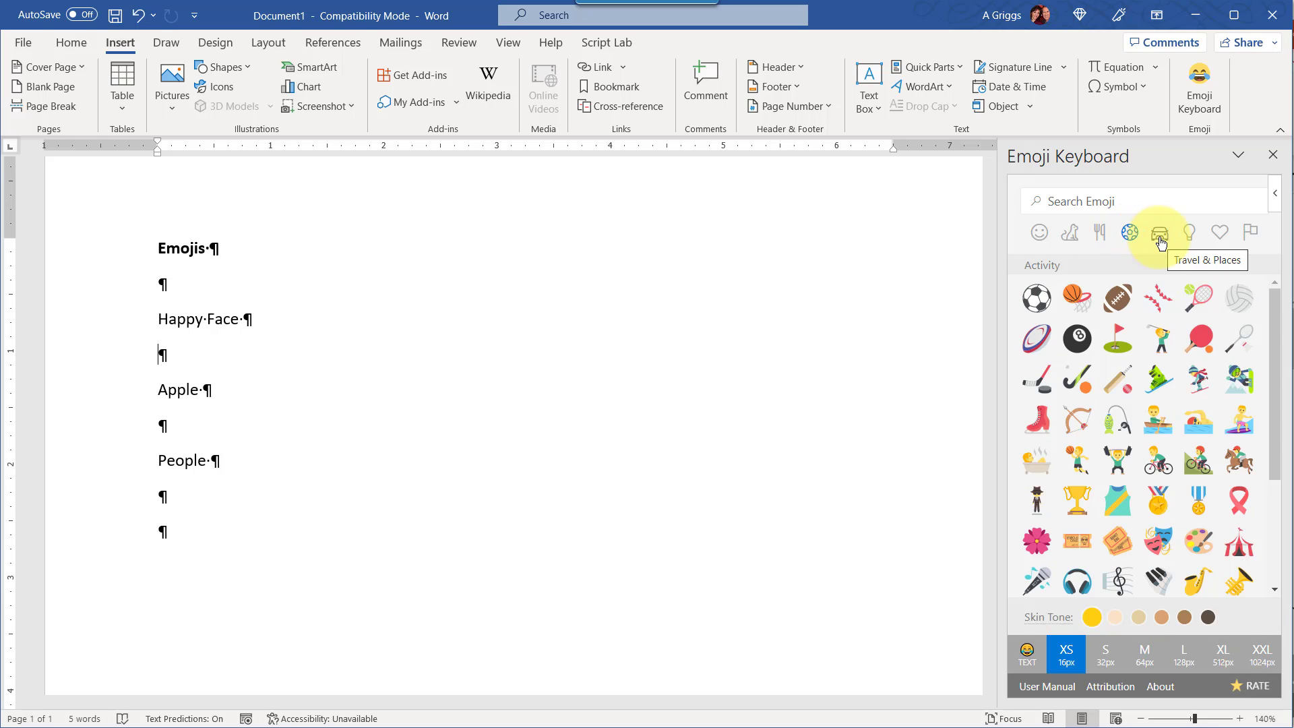
{"action": "left_click", "coordinate": [1160, 237]}
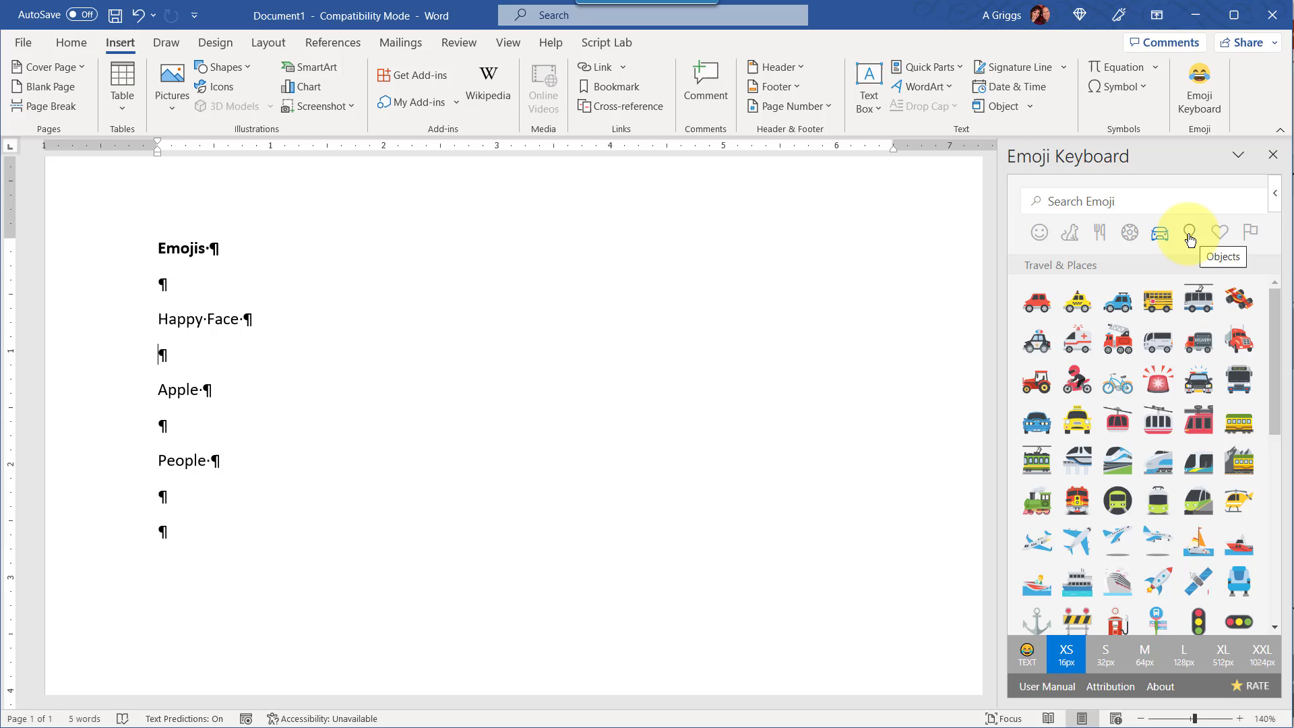
{"action": "left_click", "coordinate": [1190, 237]}
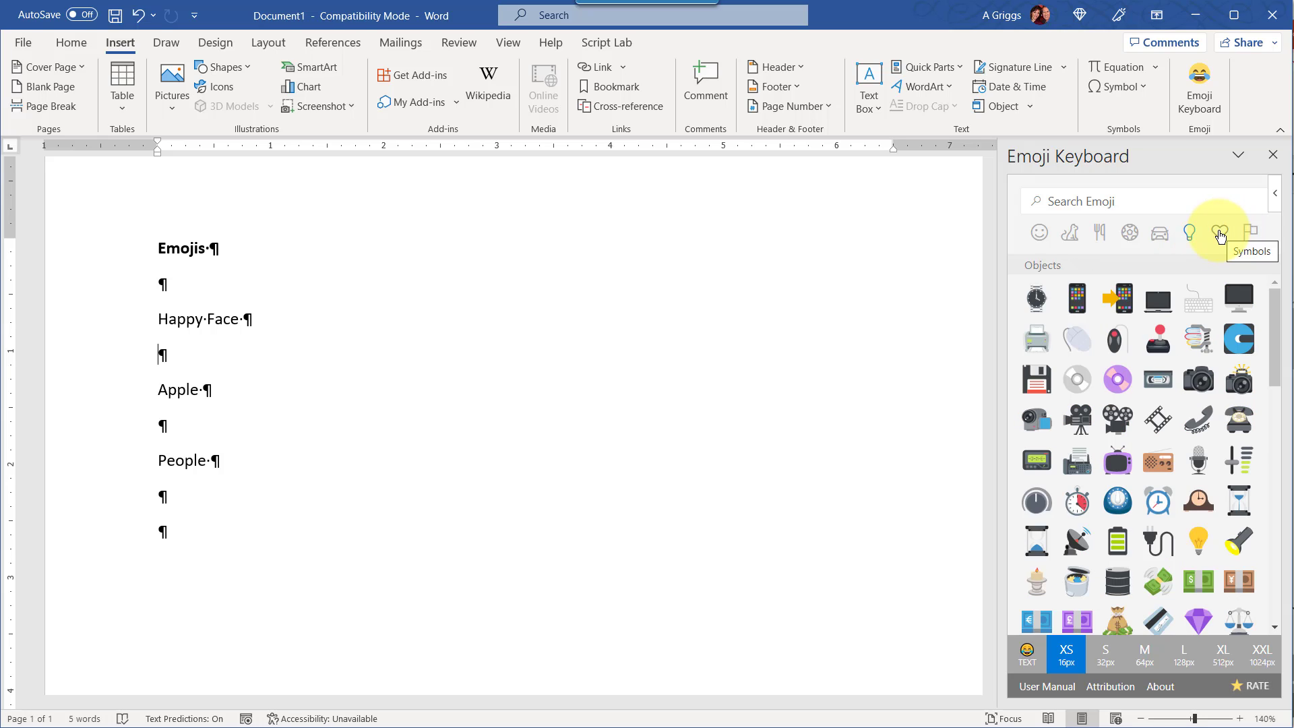
{"action": "left_click", "coordinate": [1220, 236]}
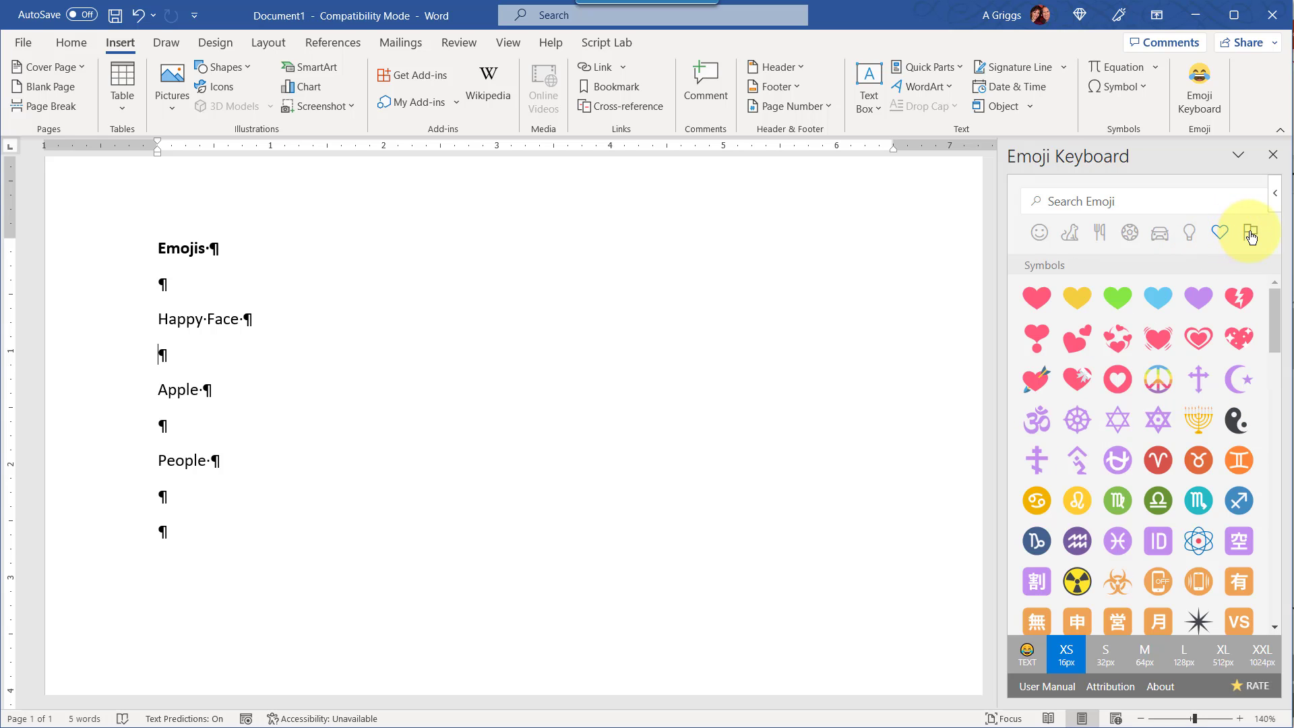
{"action": "left_click", "coordinate": [1250, 236]}
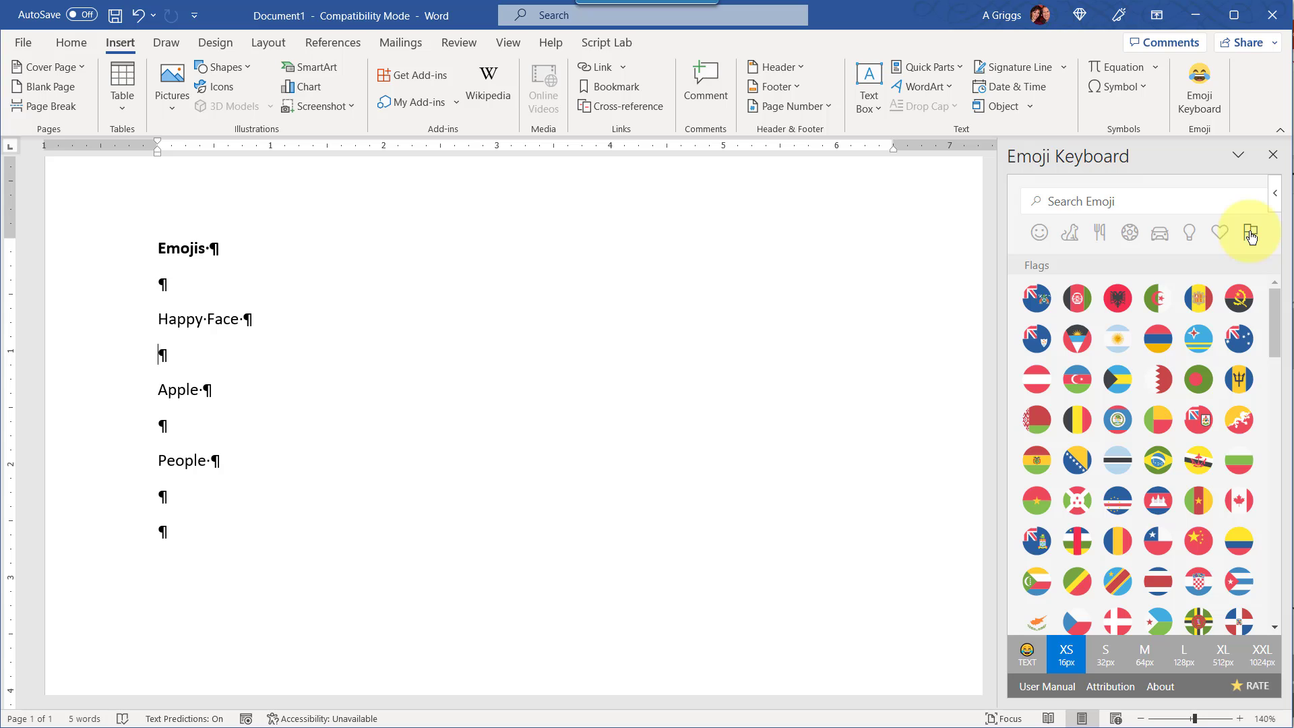
{"action": "left_click", "coordinate": [1040, 236]}
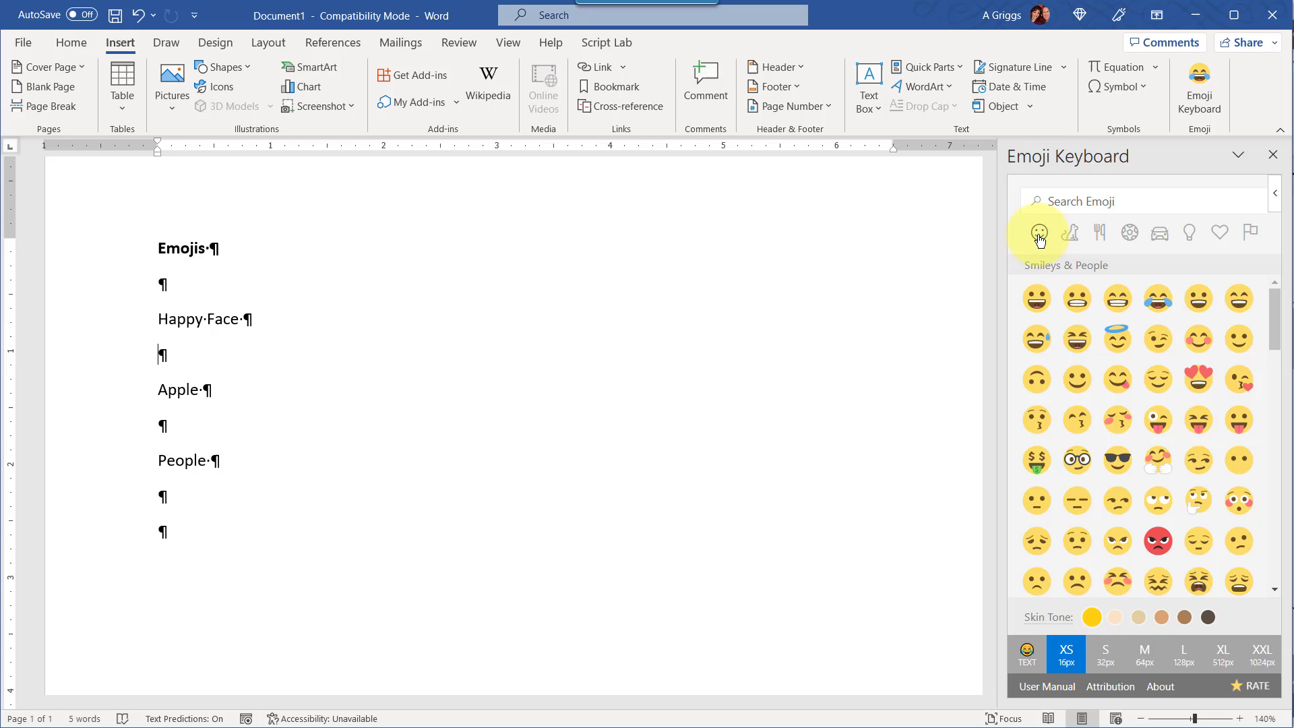
Step: Insert the blushing smiley and zany face emojis after Happy Face
{"action": "left_click", "coordinate": [257, 321]}
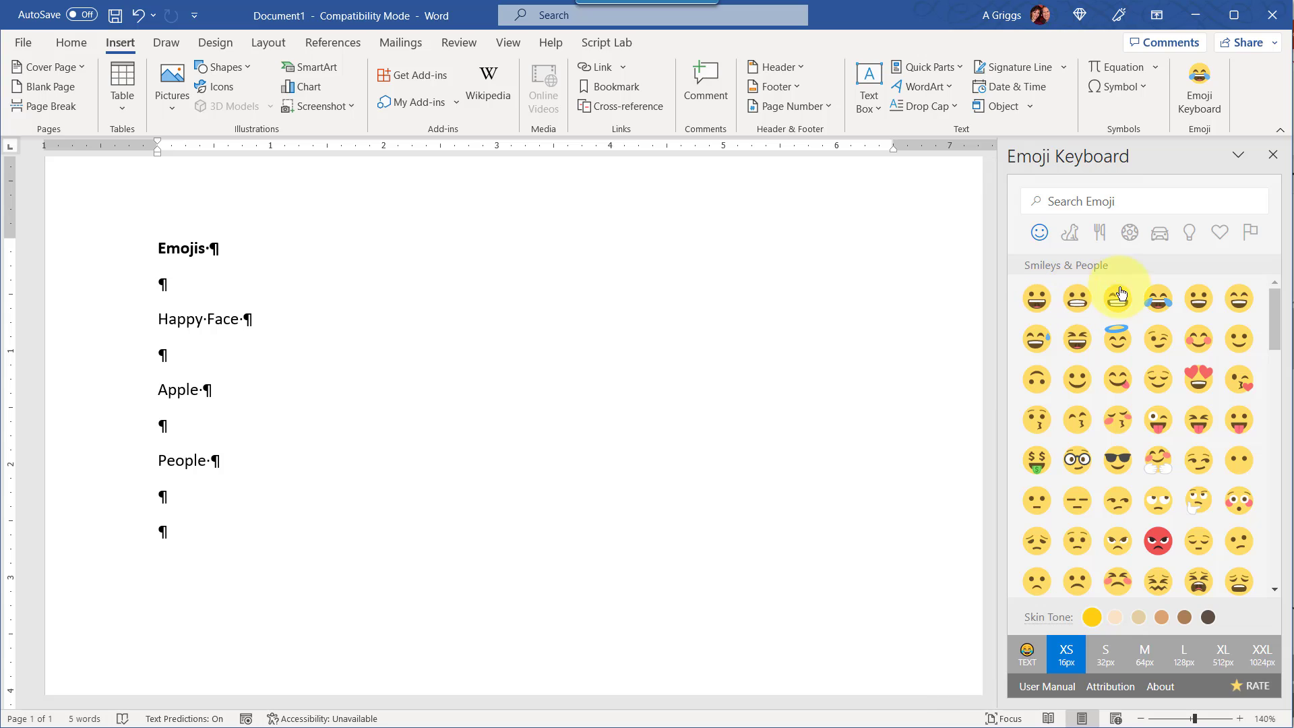
{"action": "left_click", "coordinate": [1200, 344]}
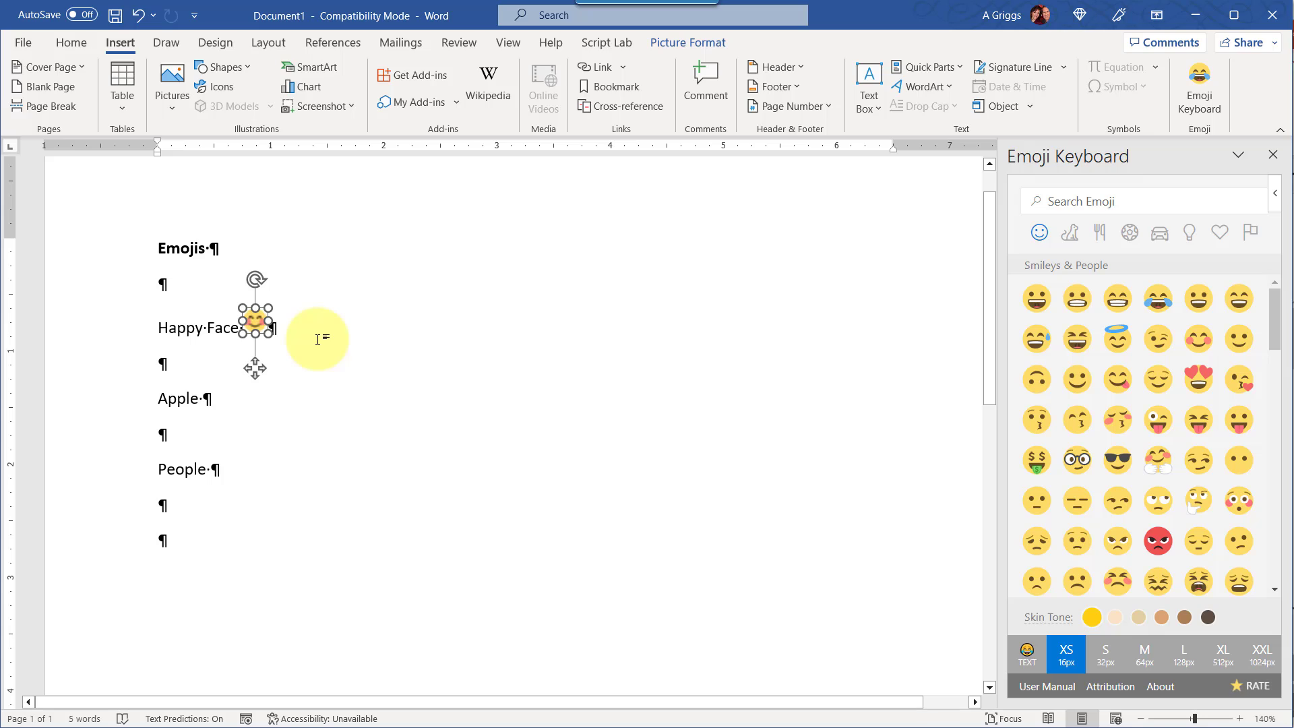
{"action": "left_click", "coordinate": [294, 330]}
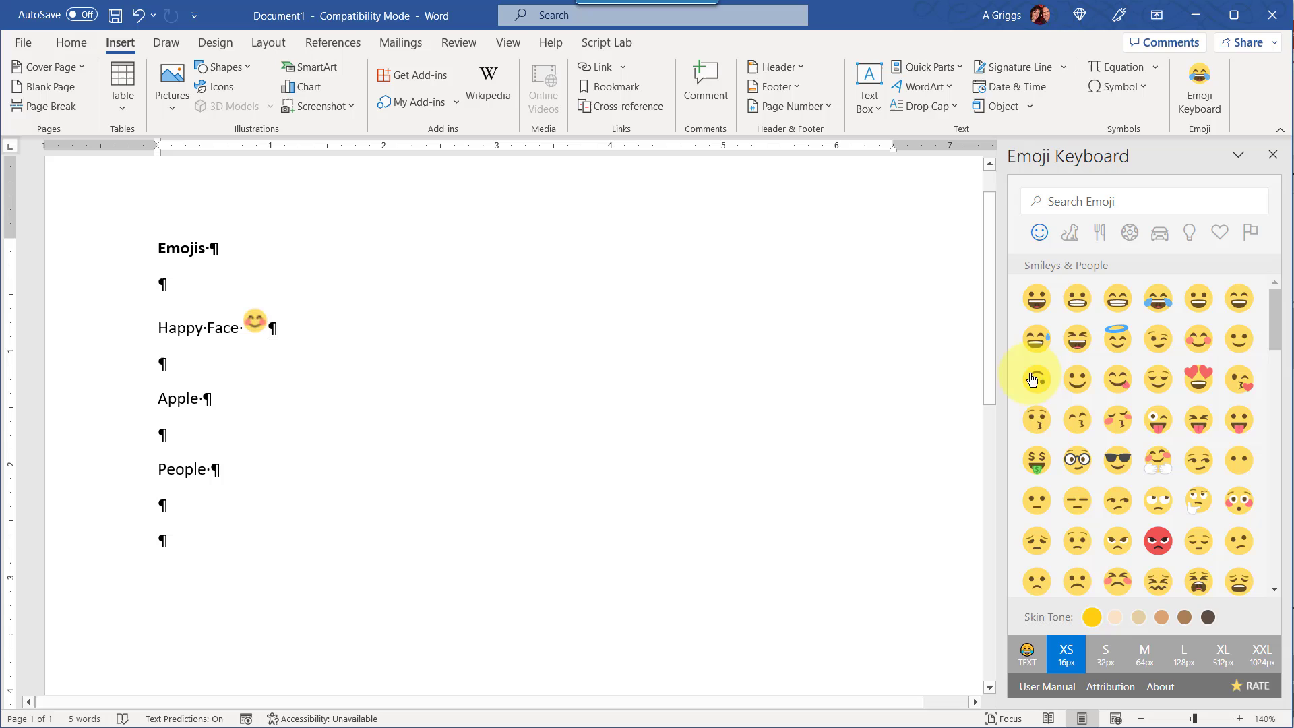
{"action": "left_click", "coordinate": [1154, 426]}
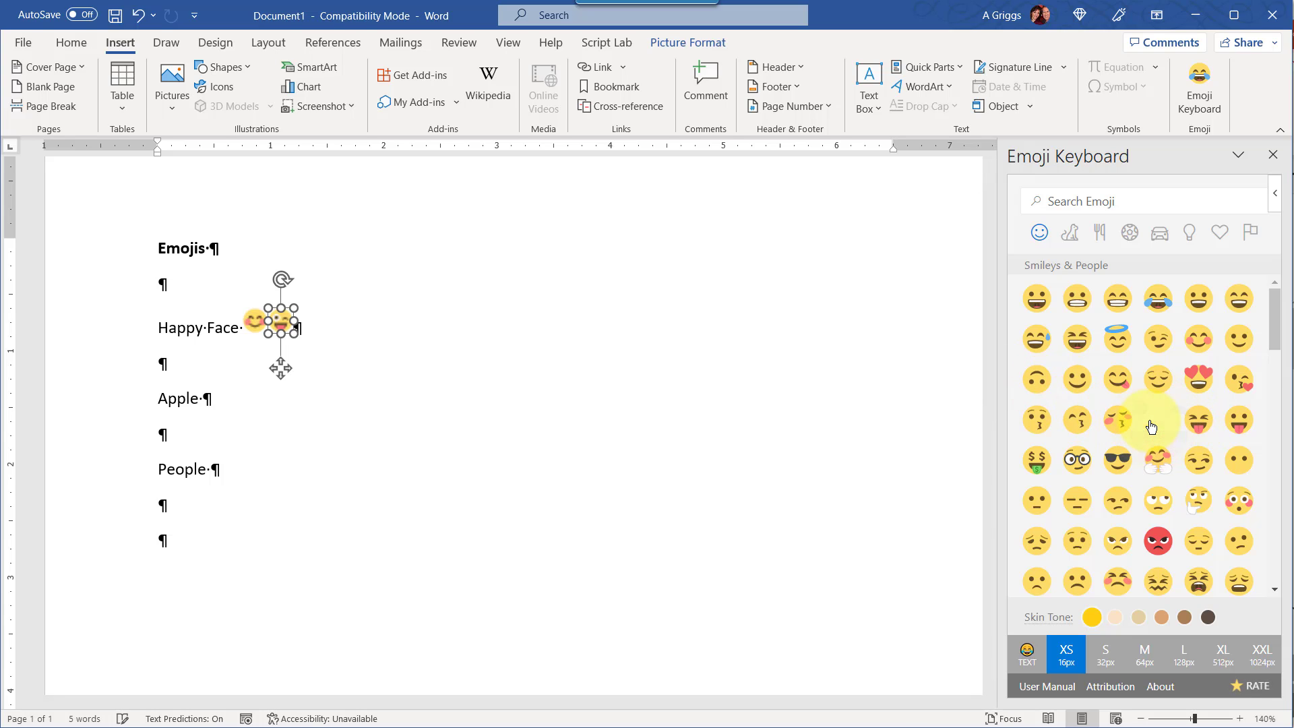
{"action": "left_click", "coordinate": [205, 400]}
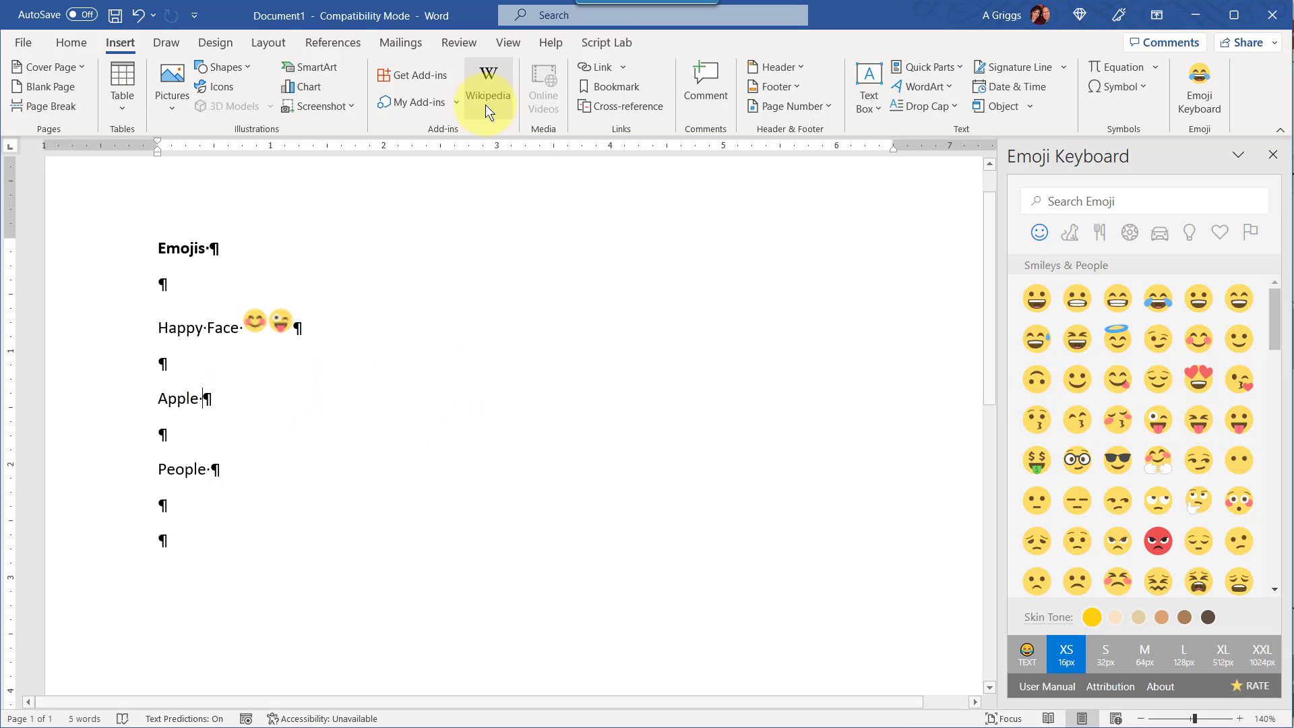
Step: Search 'appl' in Emoji Keyboard, insert the red apple after Apple, then clear the search
{"action": "left_click", "coordinate": [1071, 200]}
{"action": "type", "text": "apple"}
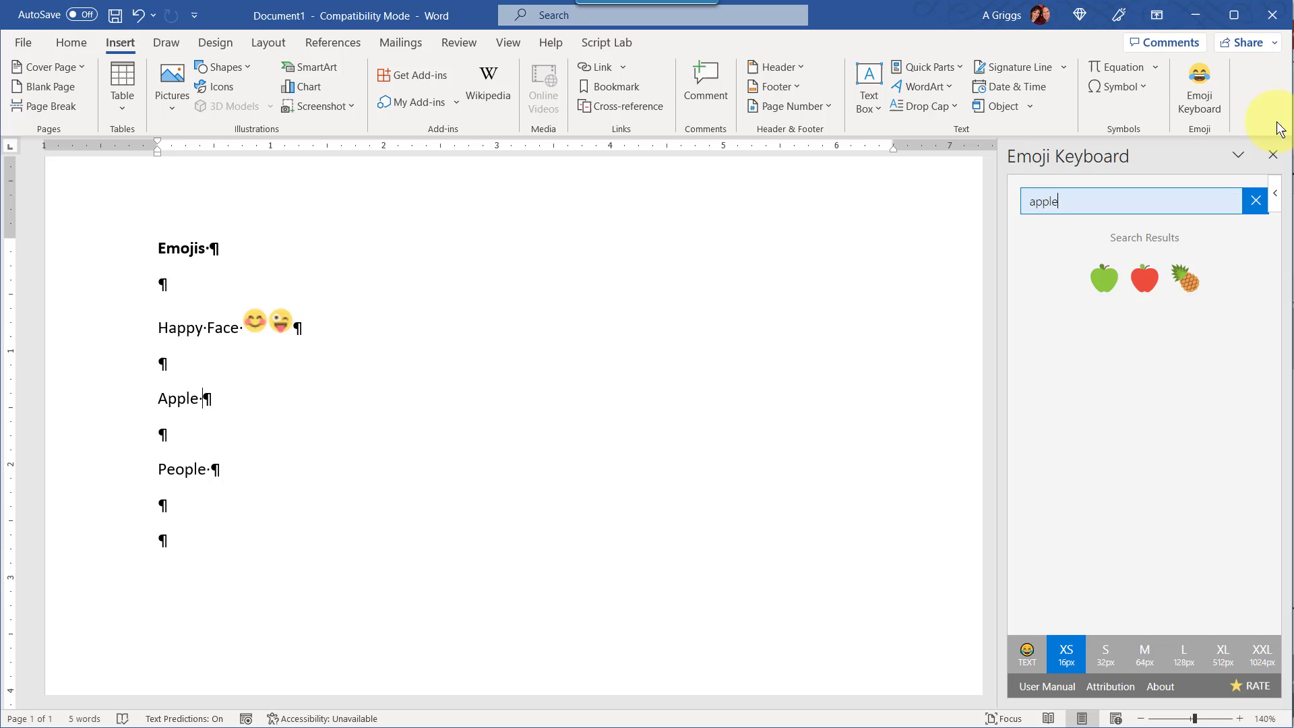
{"action": "left_click", "coordinate": [1146, 283]}
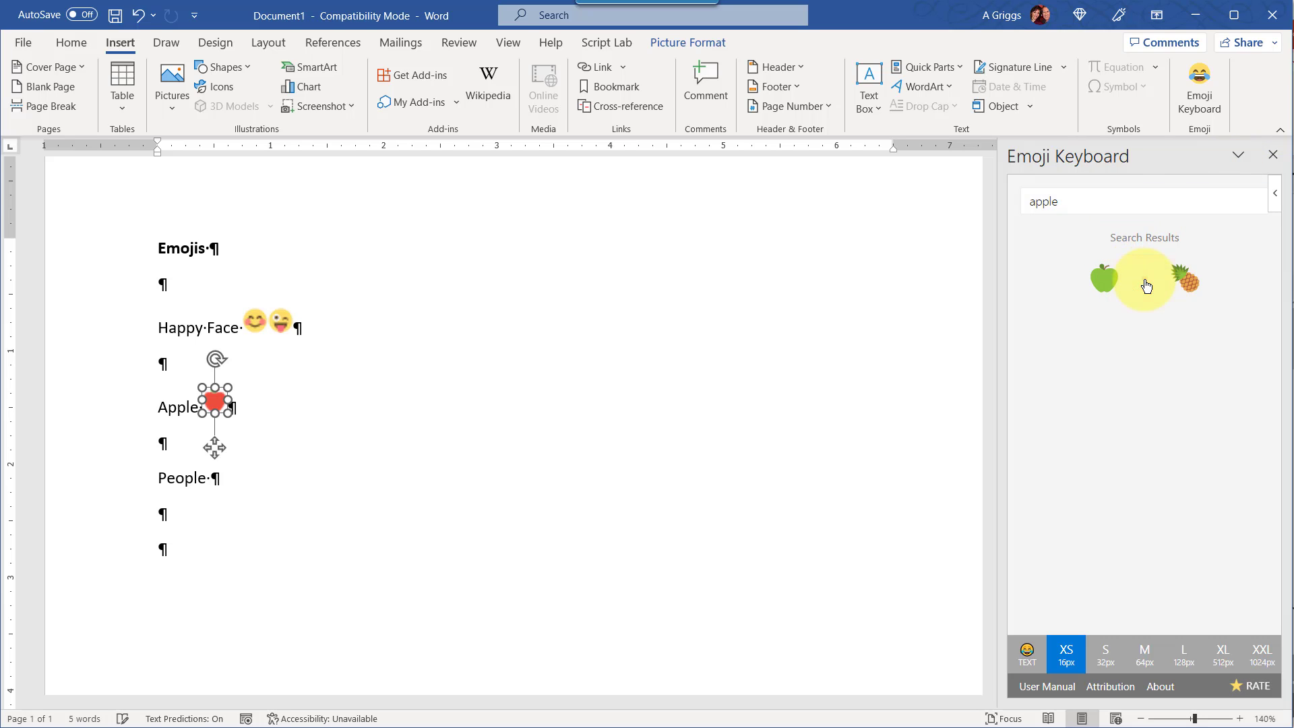
{"action": "double_click", "coordinate": [1079, 202]}
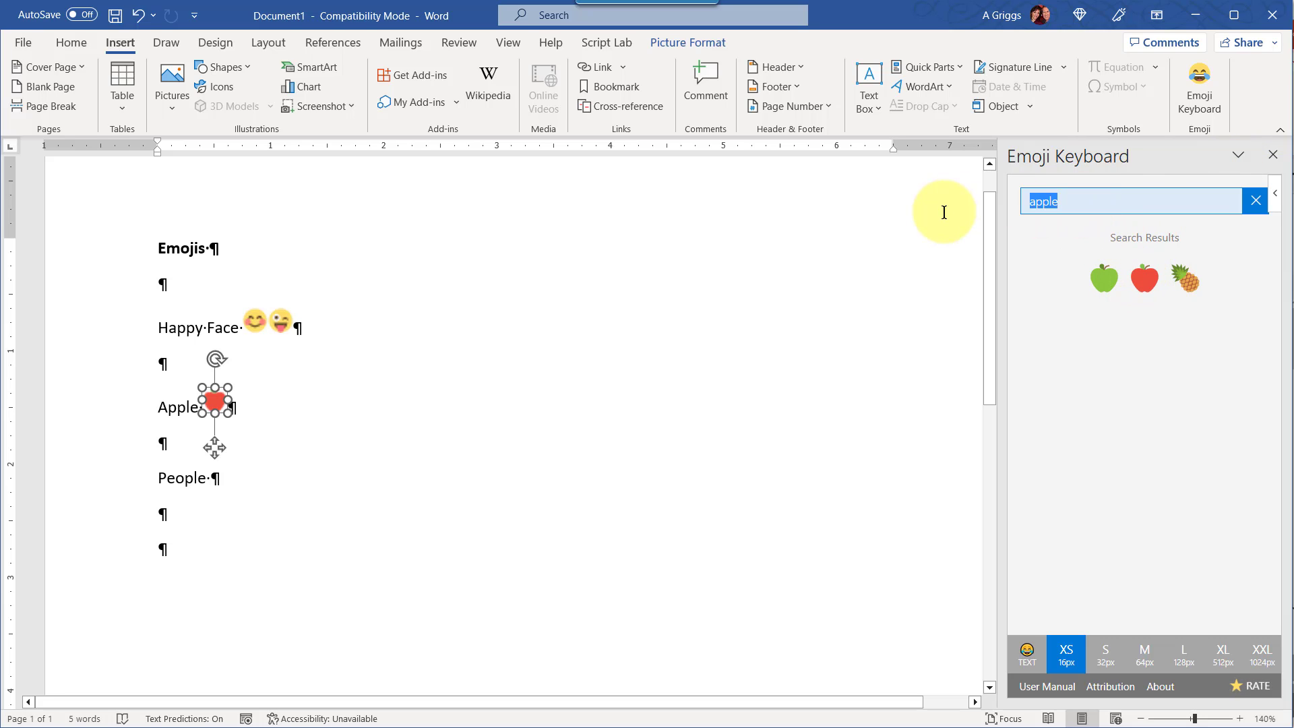
{"action": "key", "text": "BackSpace"}
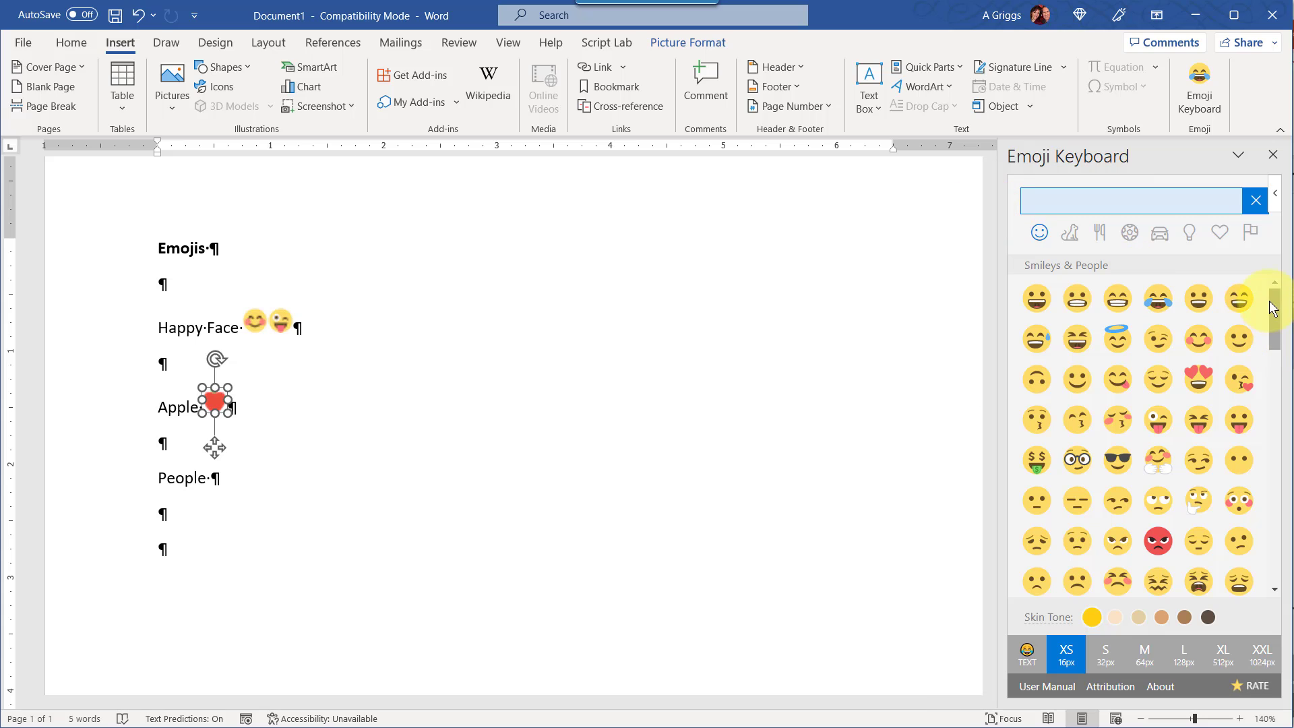
{"action": "left_click_drag", "start_coordinate": [1272, 307], "coordinate": [1284, 347]}
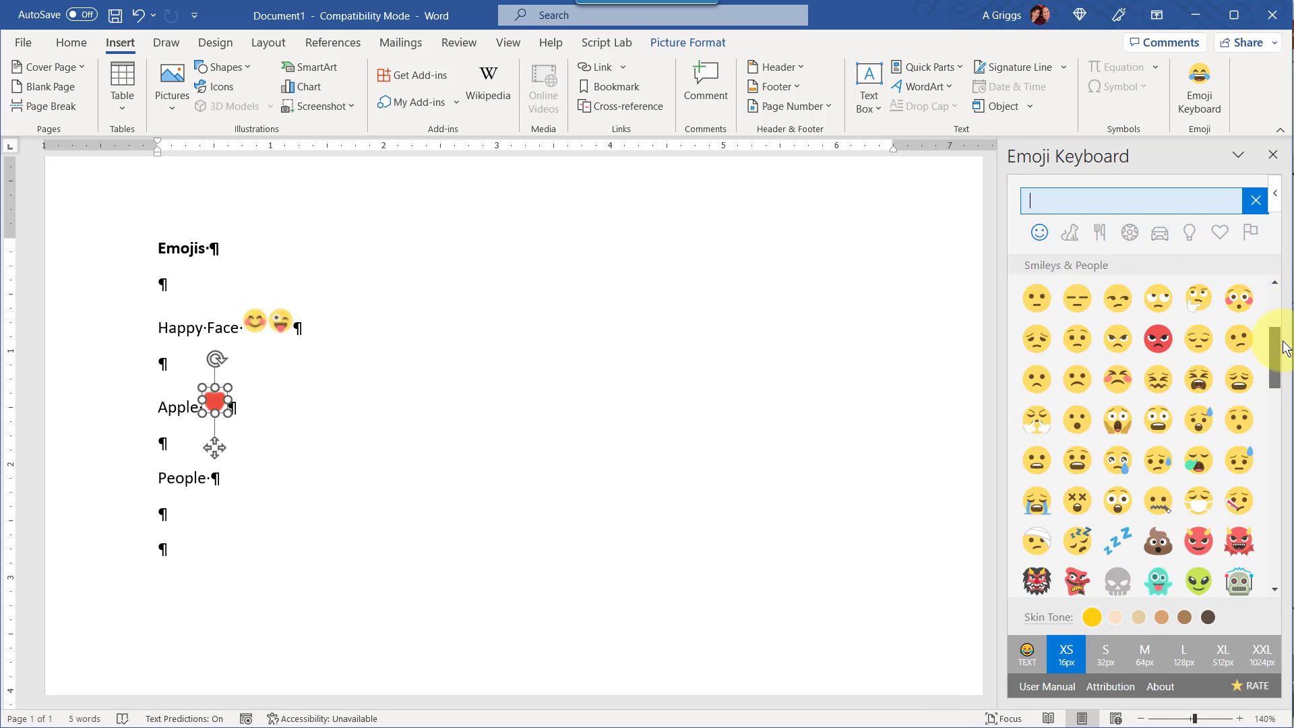
{"action": "left_click", "coordinate": [1274, 283]}
Step: Switch the people emojis to the darkest skin tone and insert the girl after People
{"action": "scroll", "coordinate": [1284, 337], "scroll_direction": "down", "scroll_amount": 1}
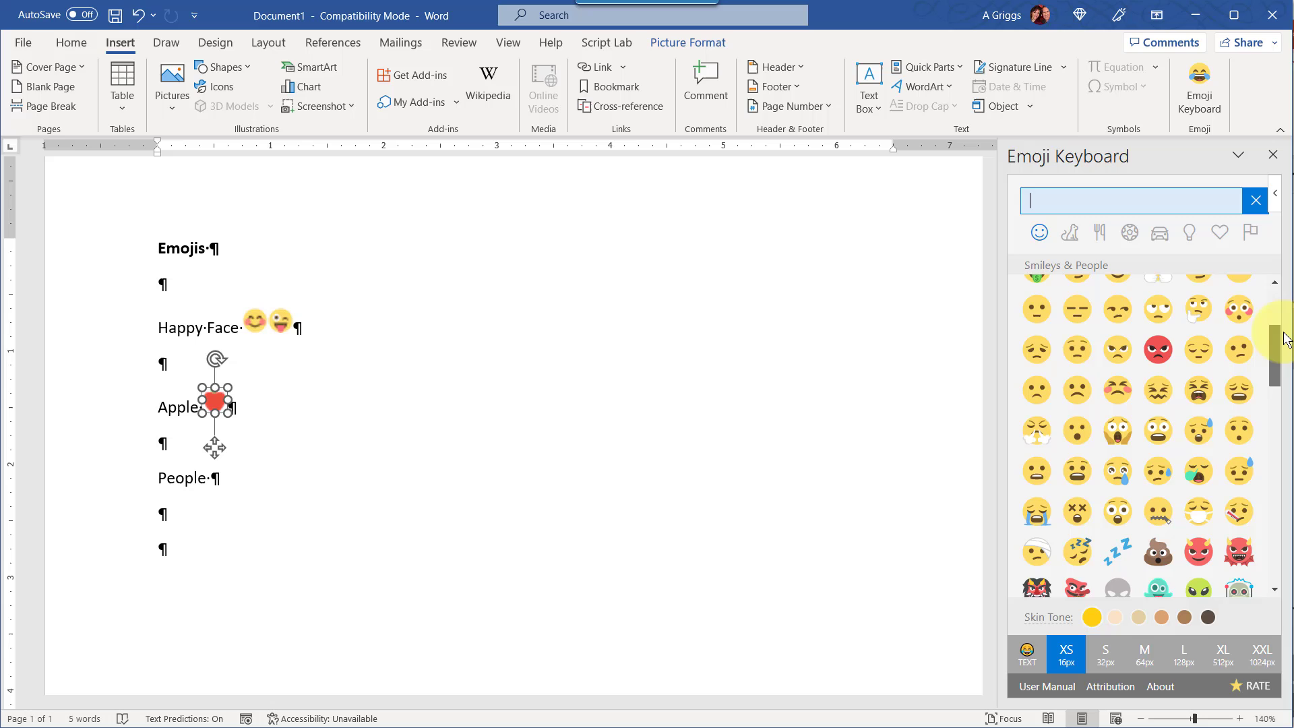
{"action": "left_click_drag", "start_coordinate": [1285, 339], "coordinate": [1274, 408]}
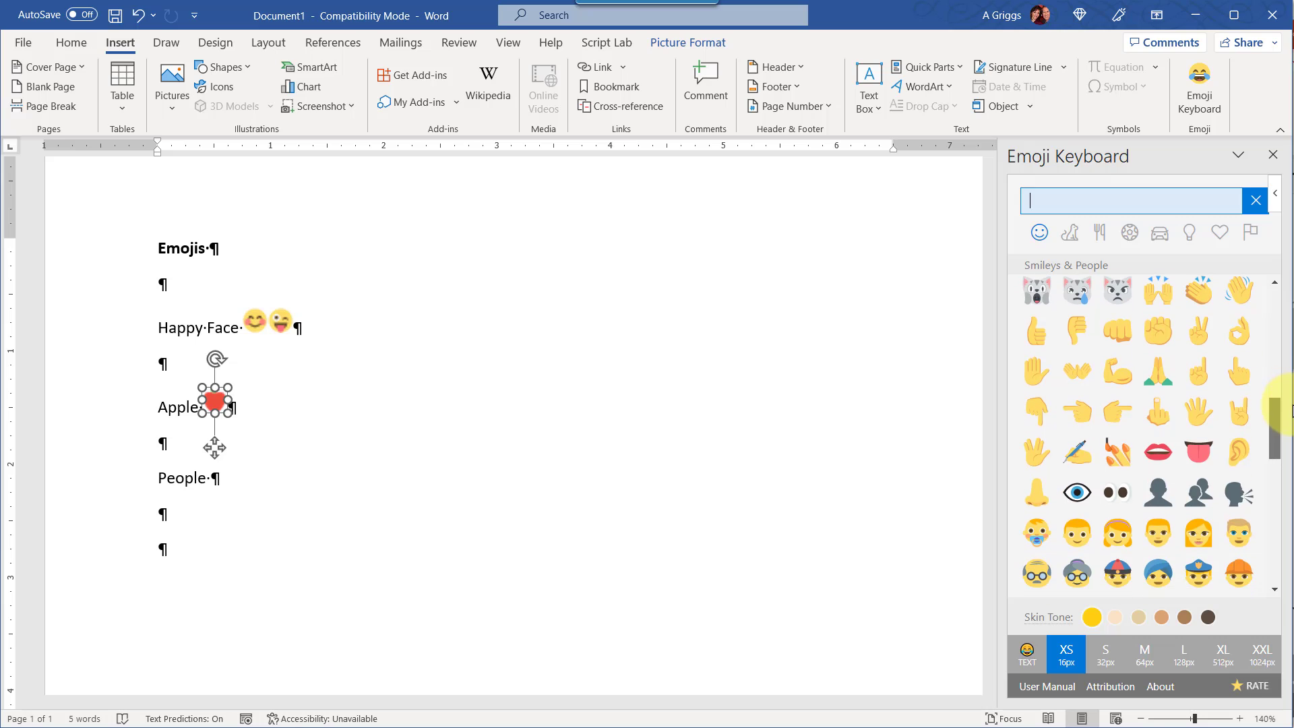
{"action": "left_click", "coordinate": [1114, 618]}
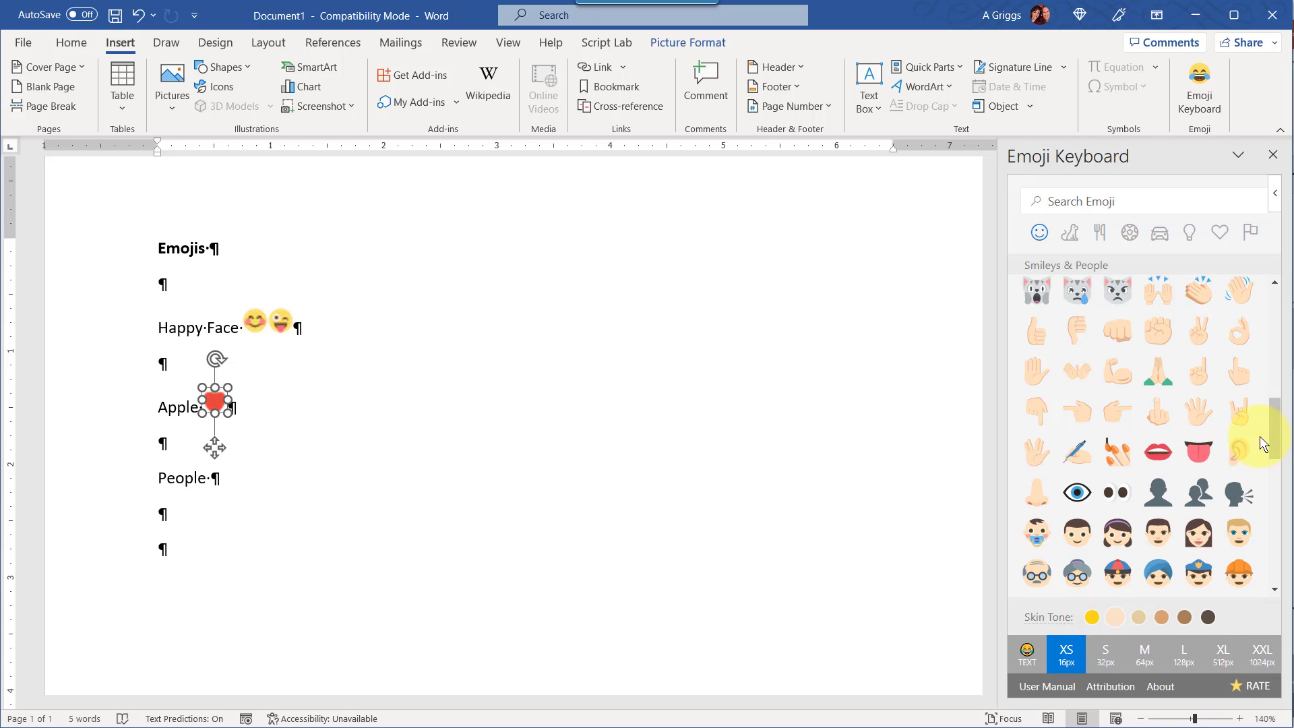
{"action": "left_click_drag", "start_coordinate": [1273, 427], "coordinate": [1281, 468]}
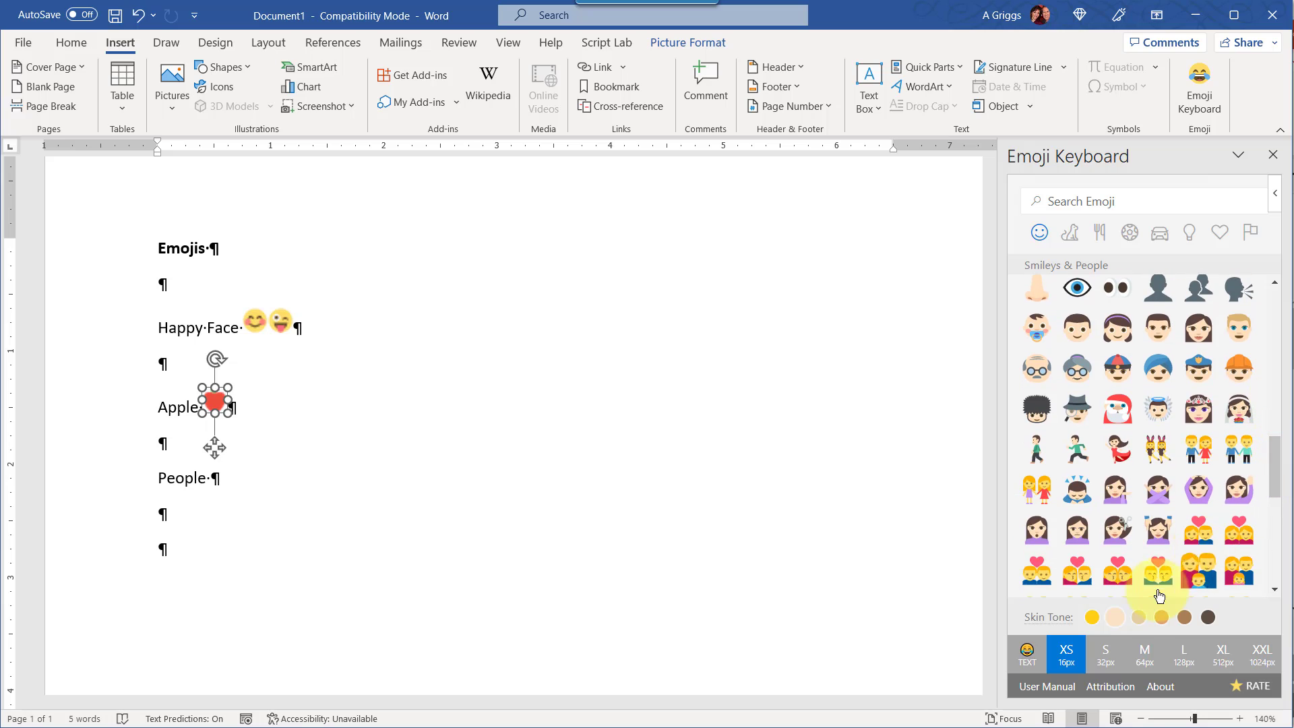
{"action": "left_click", "coordinate": [1138, 618]}
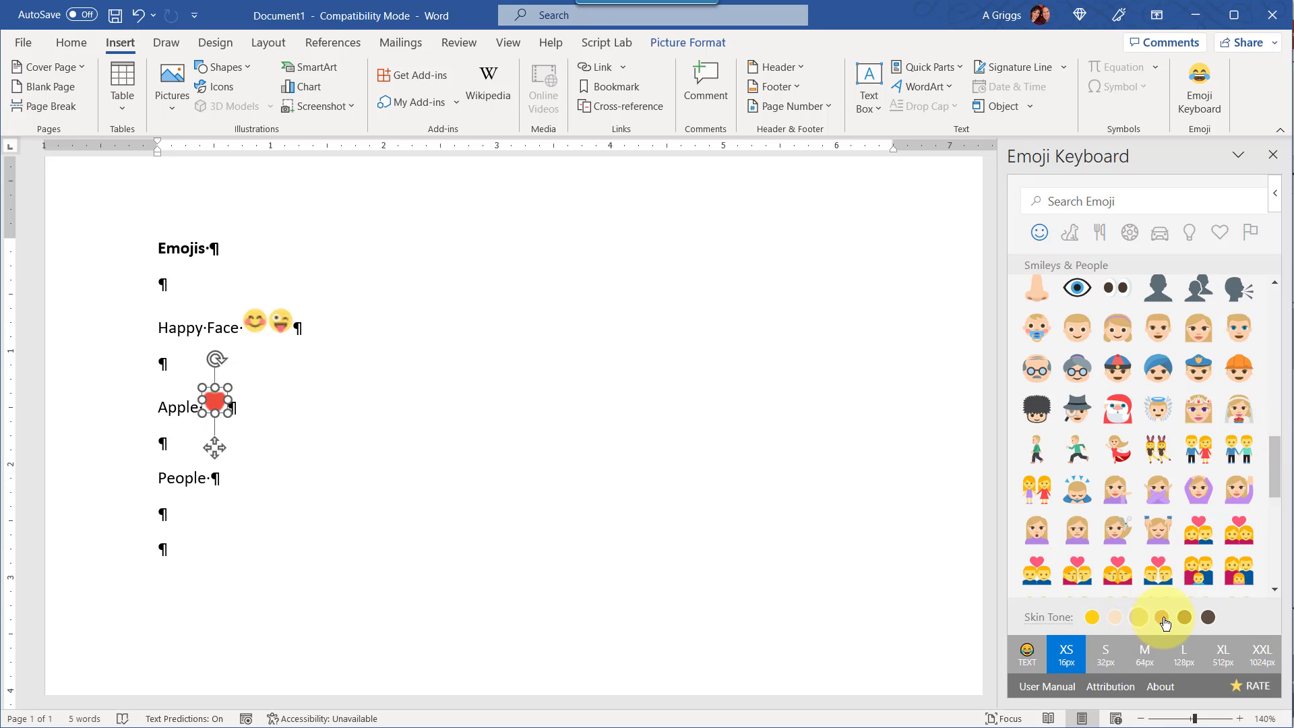
{"action": "left_click", "coordinate": [1161, 620]}
{"action": "left_click", "coordinate": [1185, 621]}
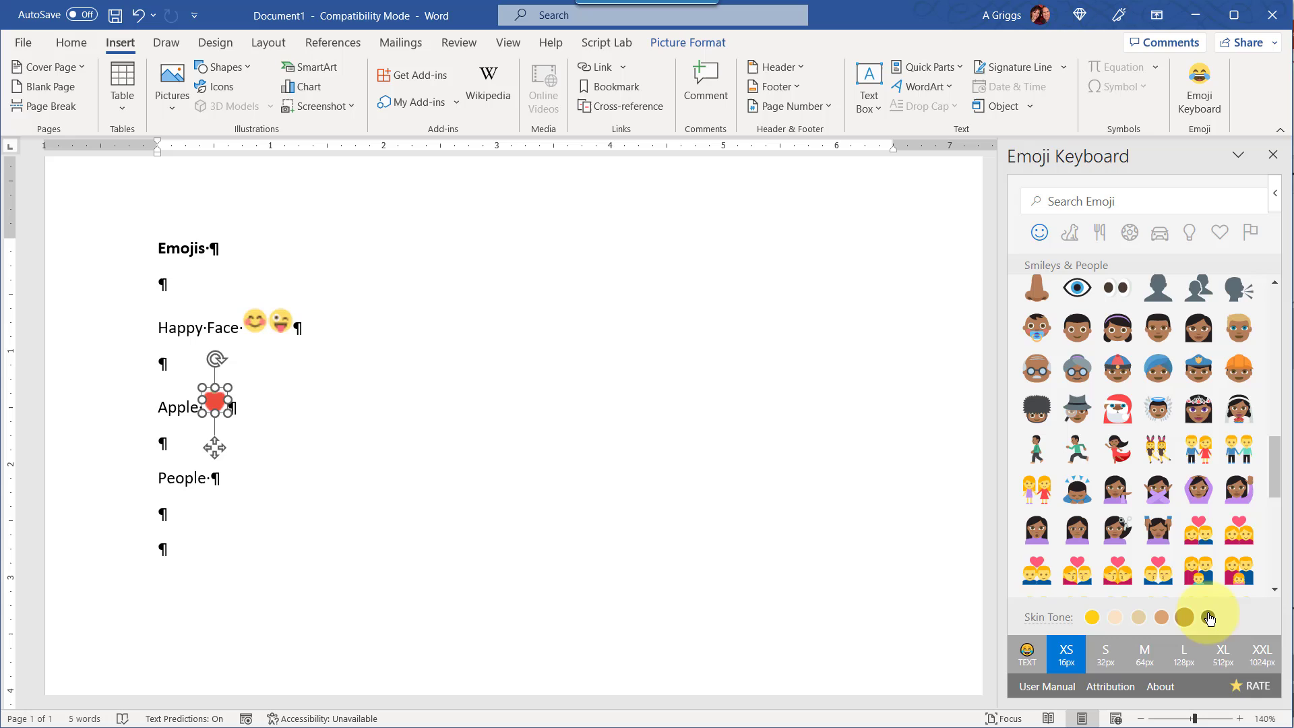
{"action": "left_click", "coordinate": [1207, 617]}
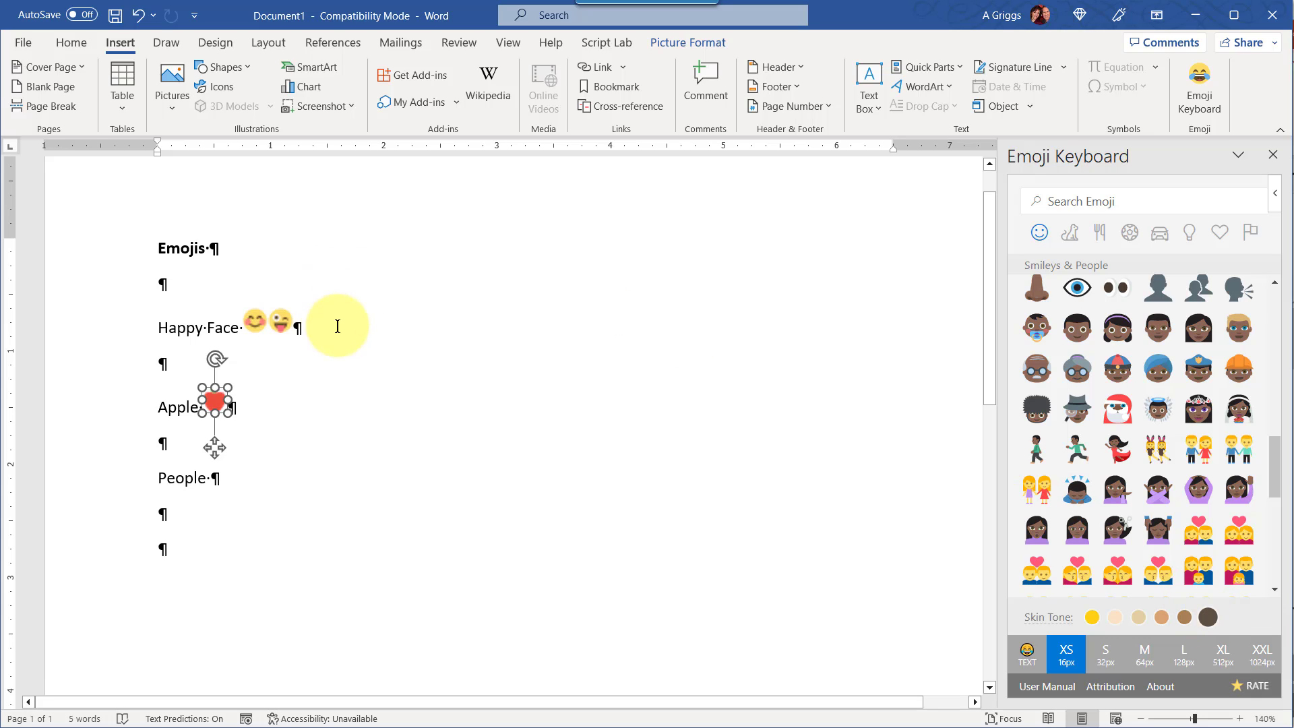
{"action": "left_click", "coordinate": [240, 480]}
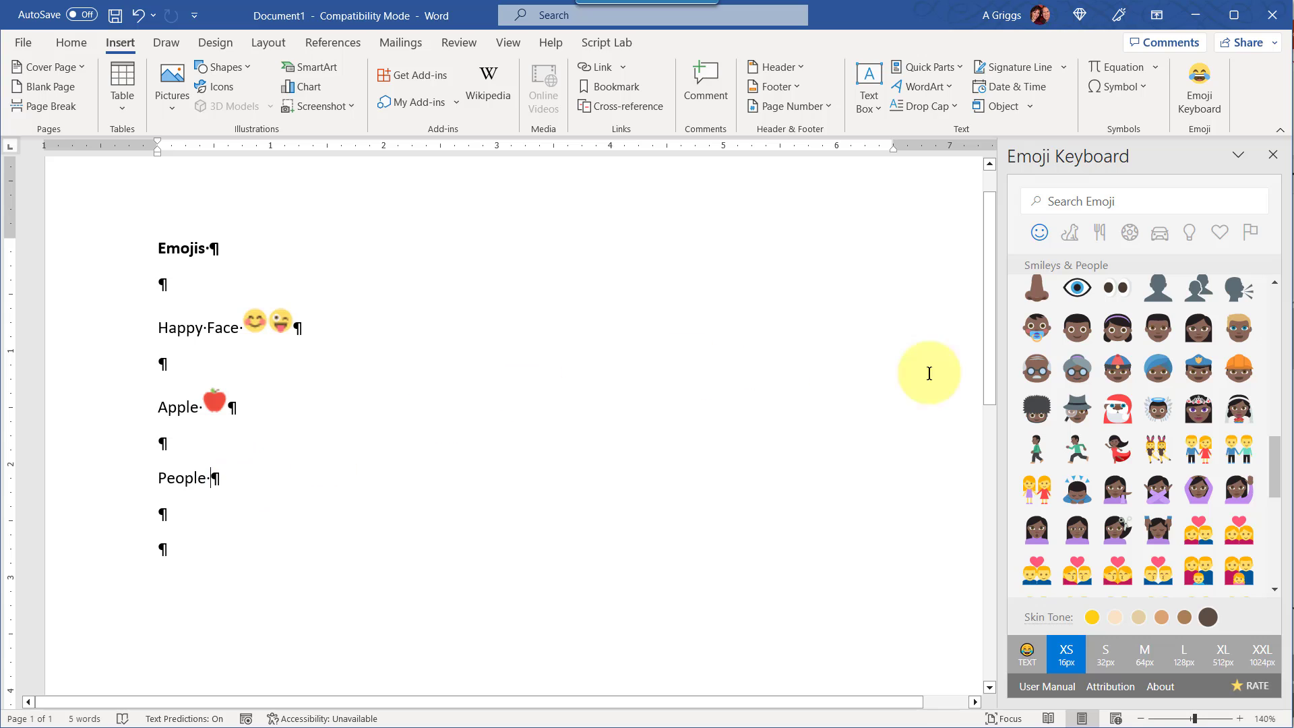
{"action": "left_click", "coordinate": [1119, 332]}
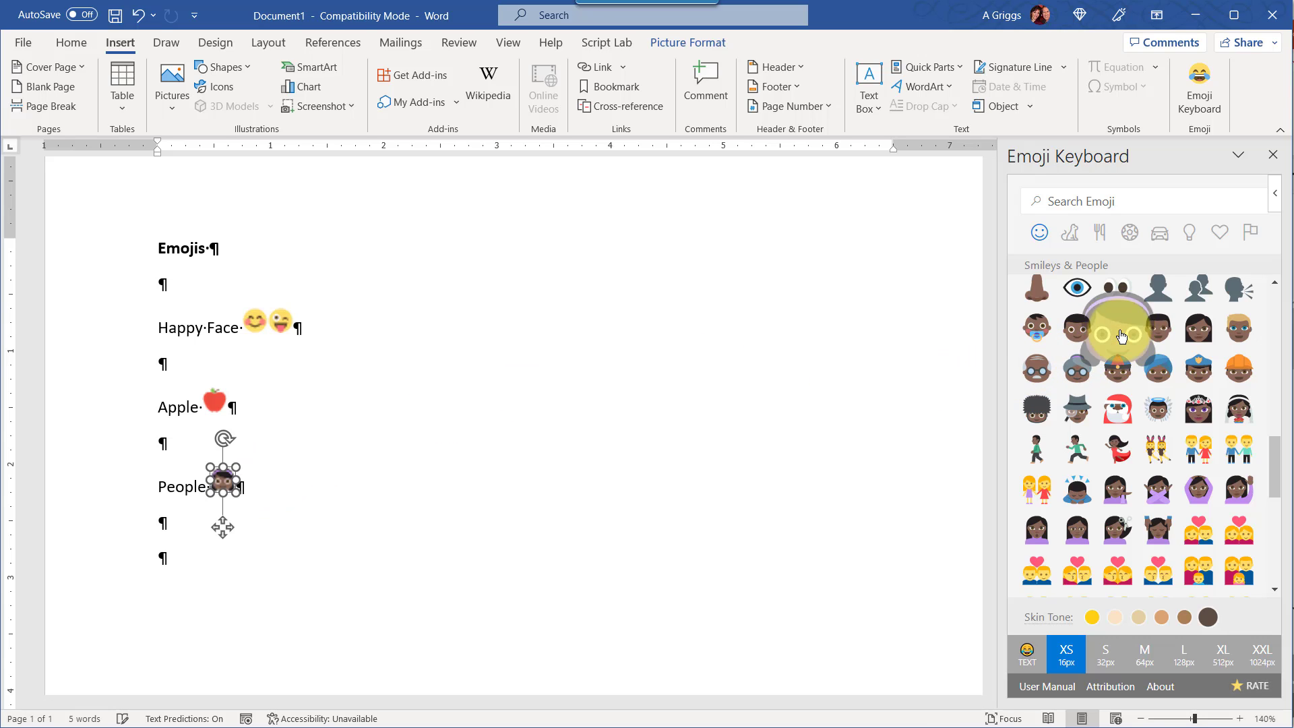
Step: Switch to a light skin tone and insert the boy emoji after the girl
{"action": "left_click", "coordinate": [295, 500]}
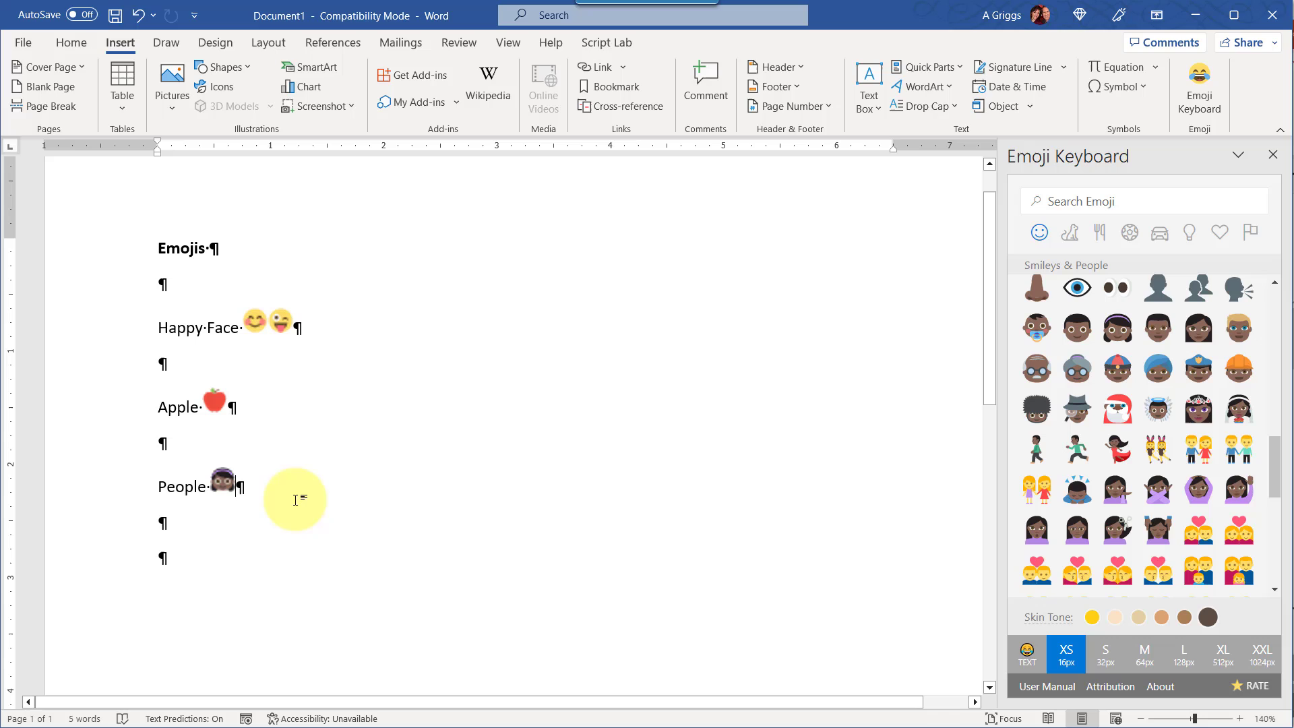
{"action": "left_click", "coordinate": [1138, 618]}
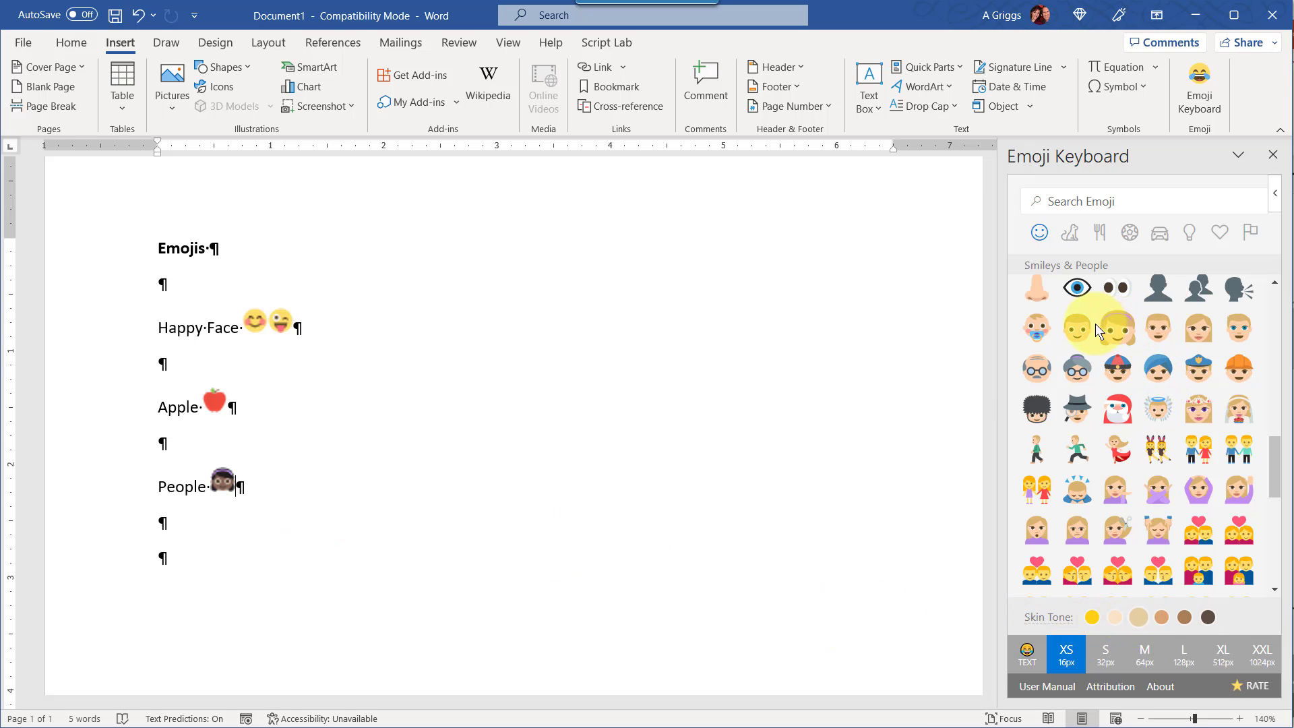
{"action": "left_click", "coordinate": [1078, 330]}
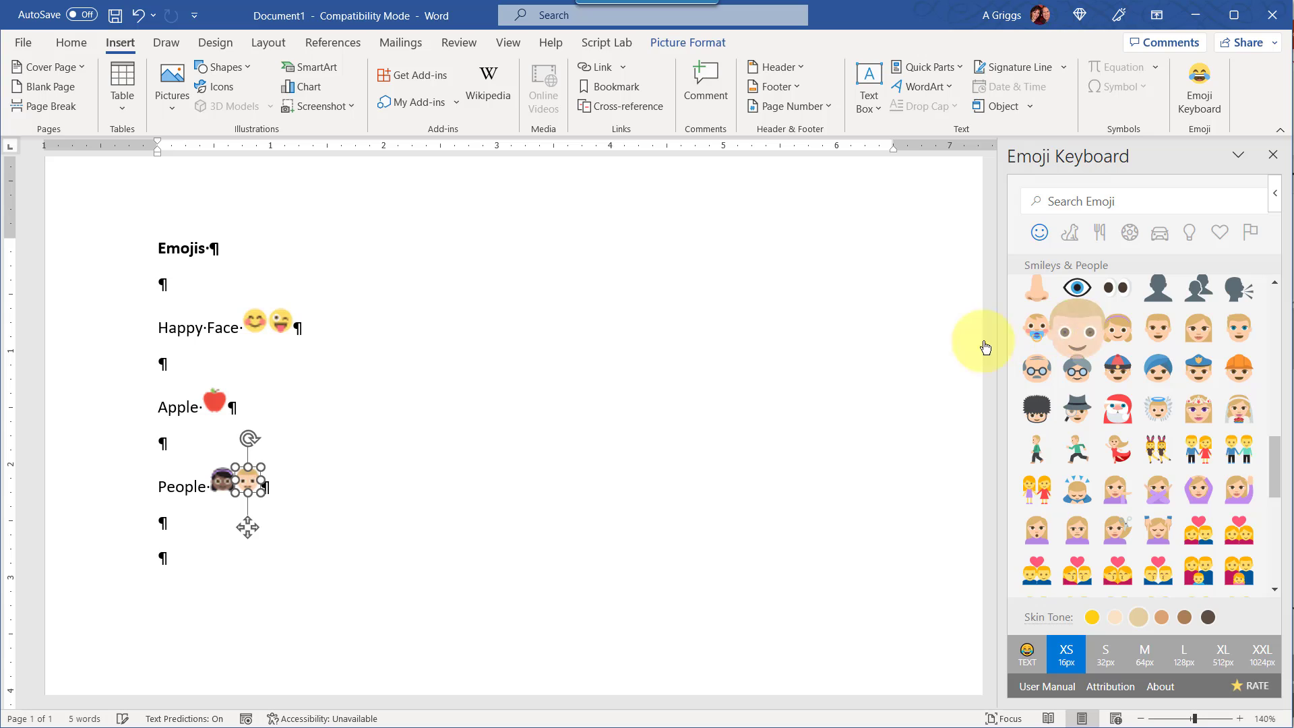
{"action": "left_click", "coordinate": [507, 487]}
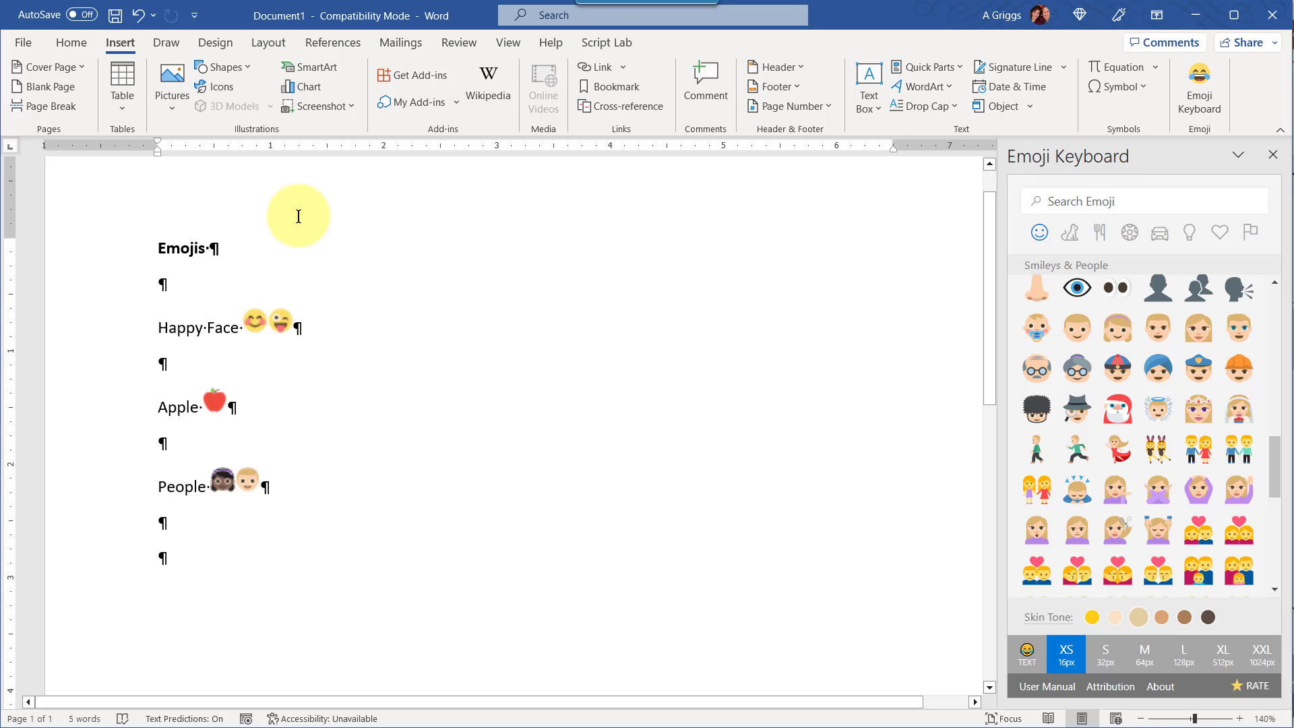
{"action": "left_click", "coordinate": [248, 484]}
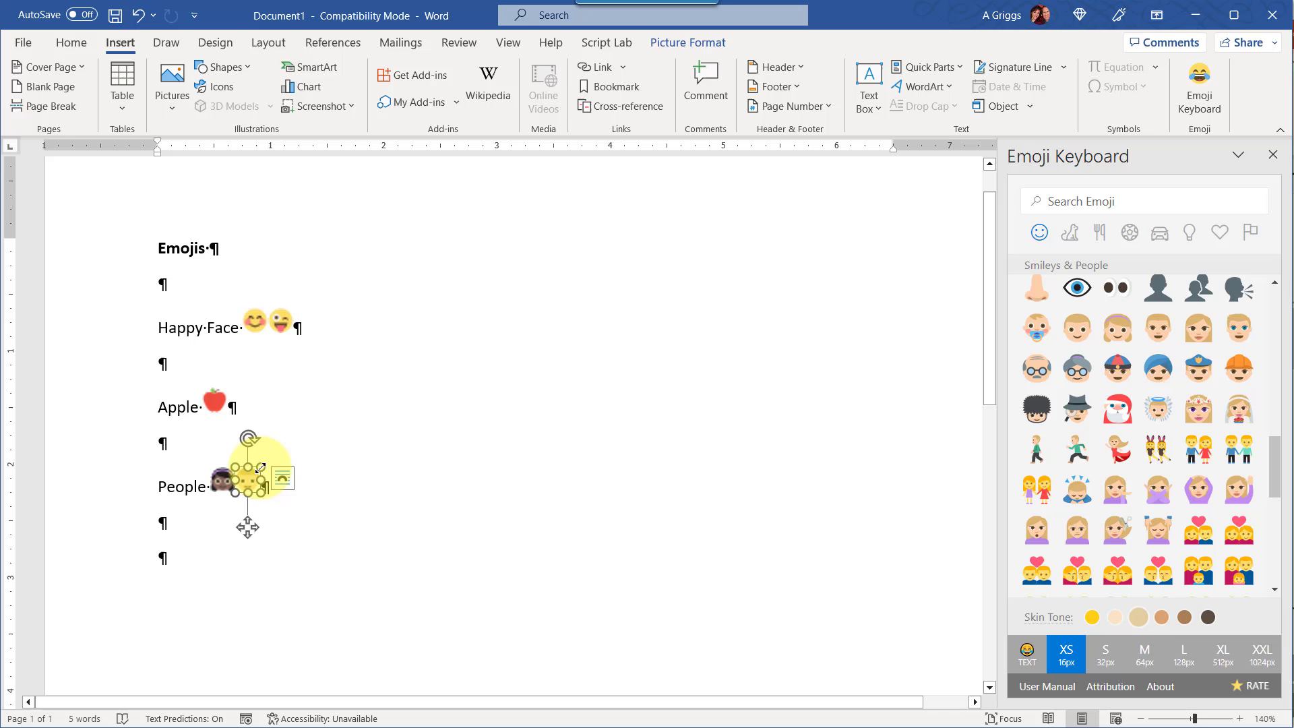
{"action": "left_click_drag", "start_coordinate": [260, 467], "coordinate": [394, 372]}
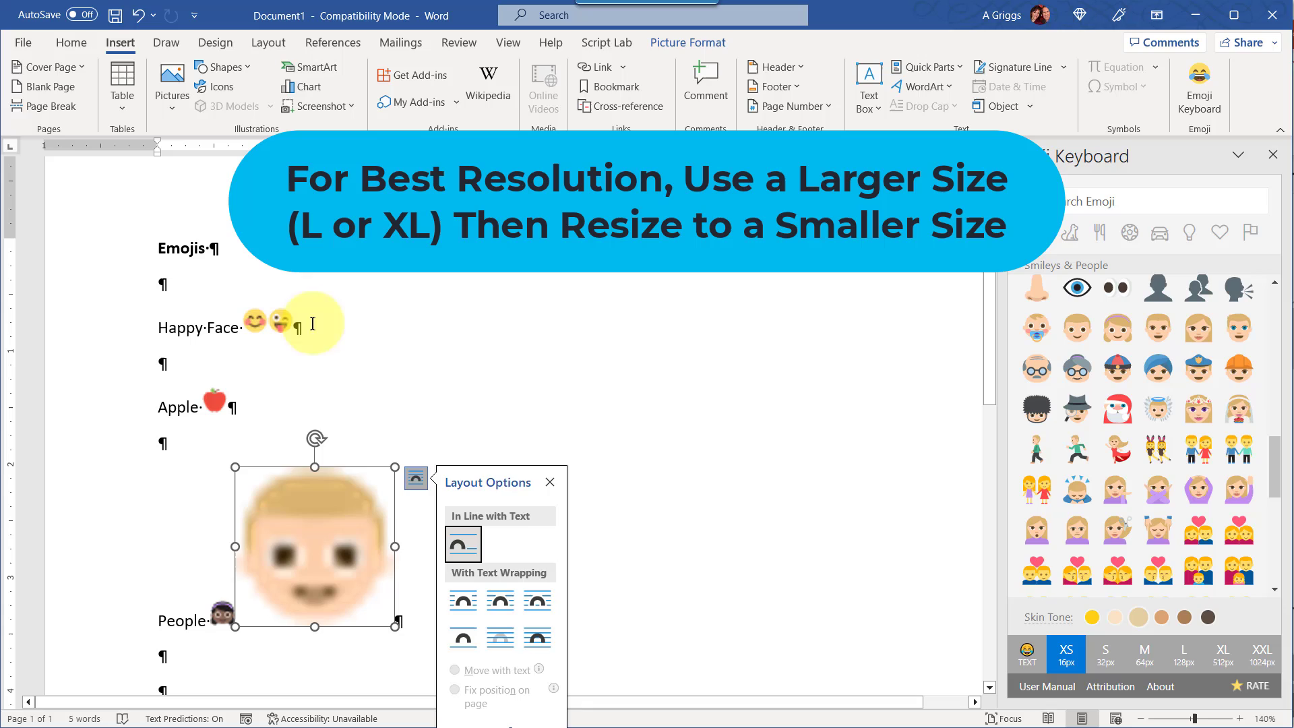
{"action": "left_click", "coordinate": [524, 398]}
Step: Insert the blond boy face at L 128px on the People line and shrink it by about half
{"action": "left_click", "coordinate": [659, 485]}
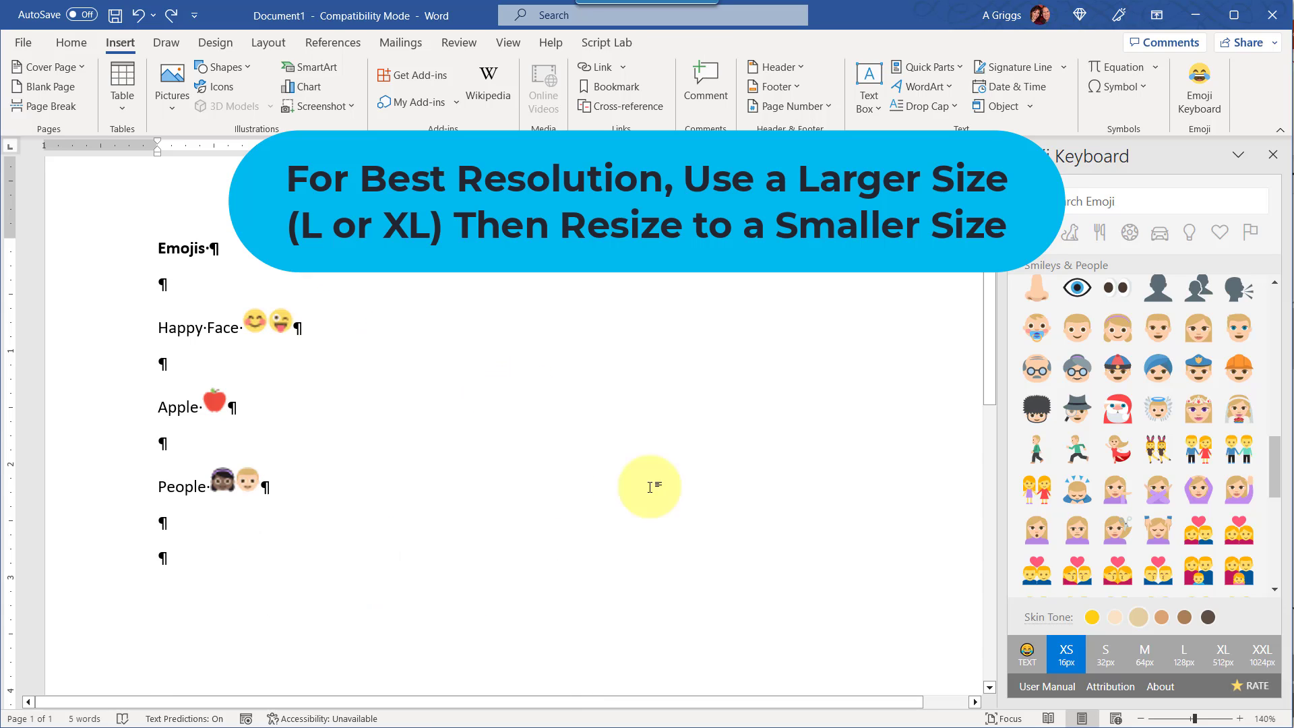
{"action": "left_click", "coordinate": [1179, 655]}
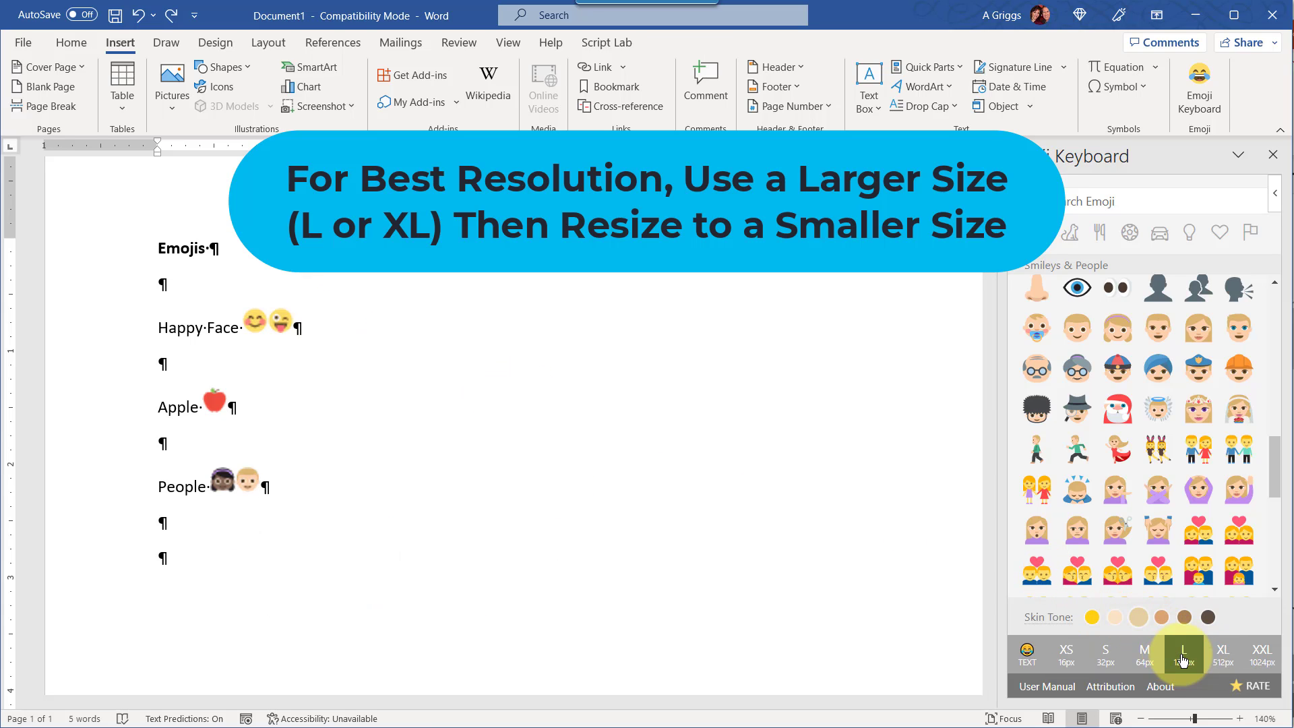
{"action": "left_click", "coordinate": [1078, 333]}
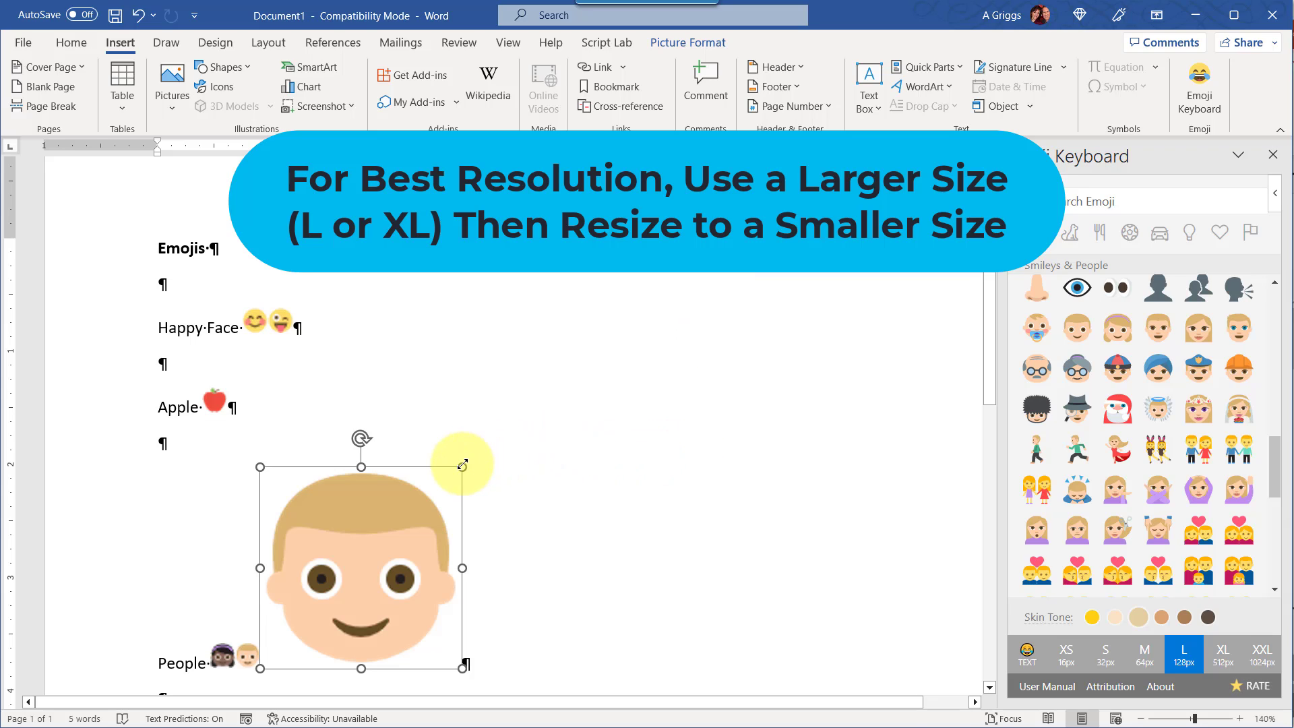
{"action": "left_click_drag", "start_coordinate": [462, 465], "coordinate": [384, 466]}
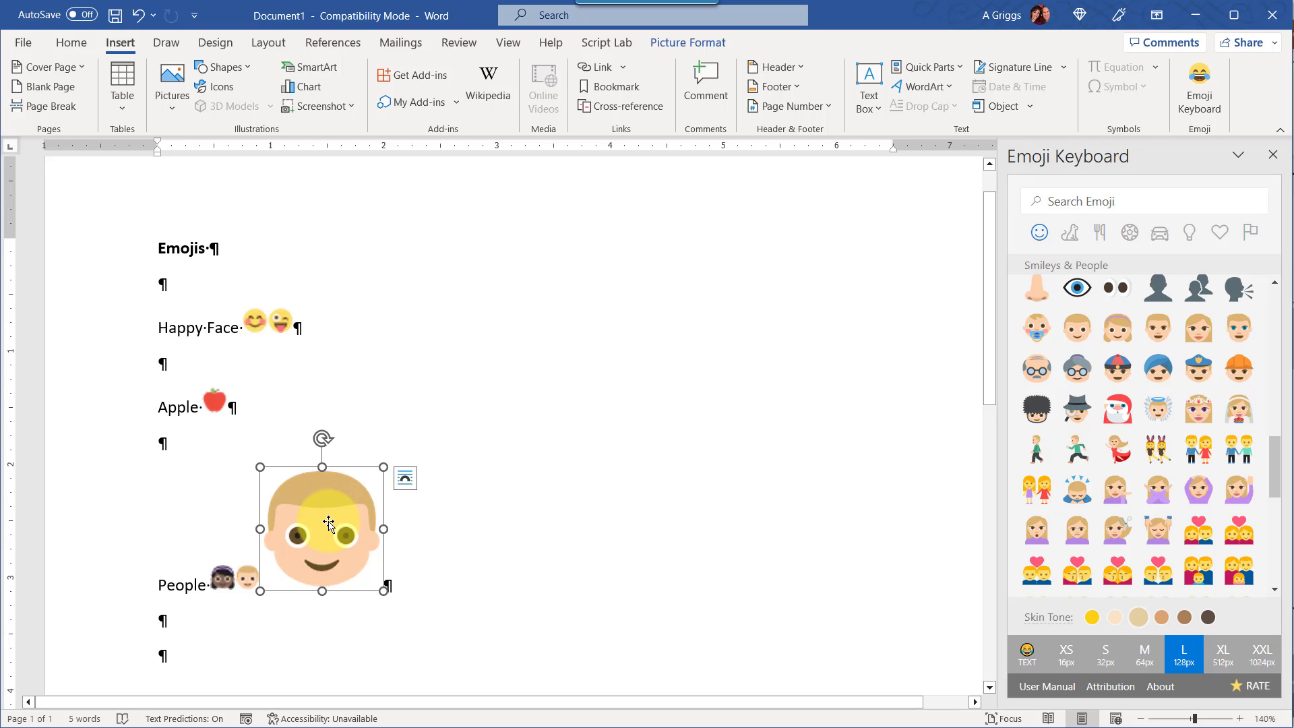
{"action": "double_click", "coordinate": [328, 523]}
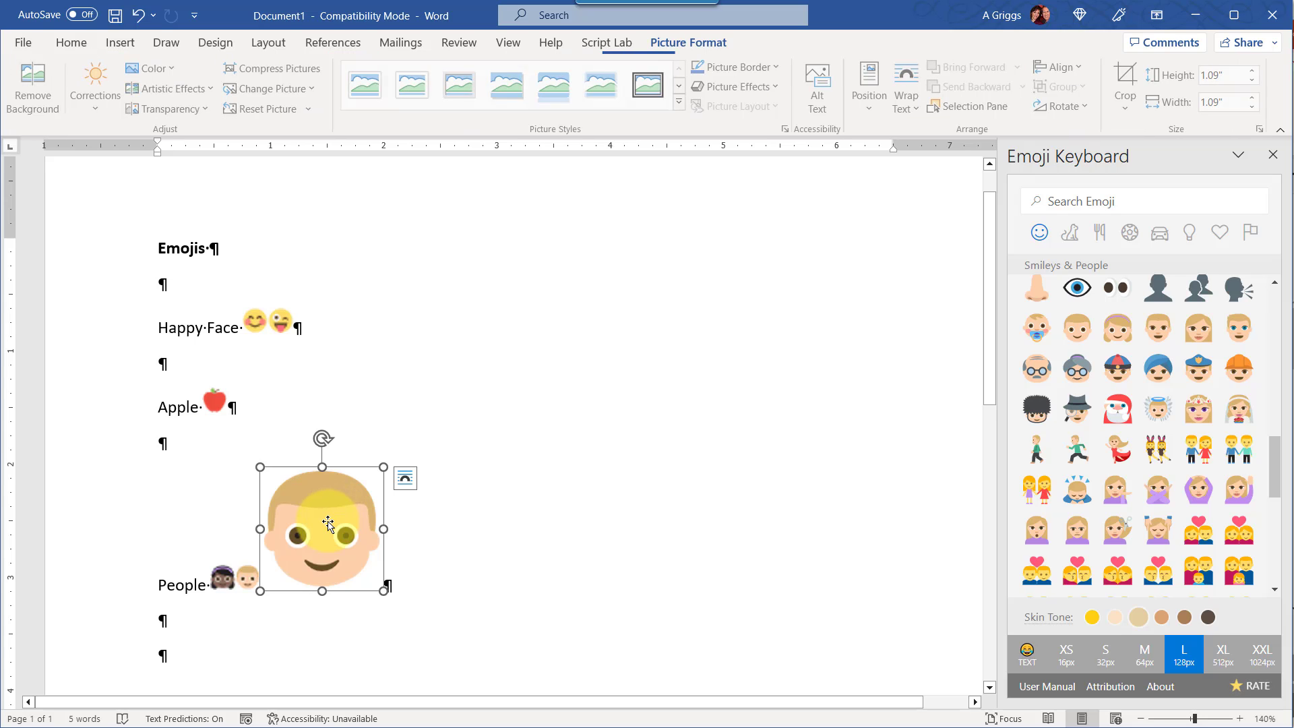
{"action": "left_click", "coordinate": [1263, 130]}
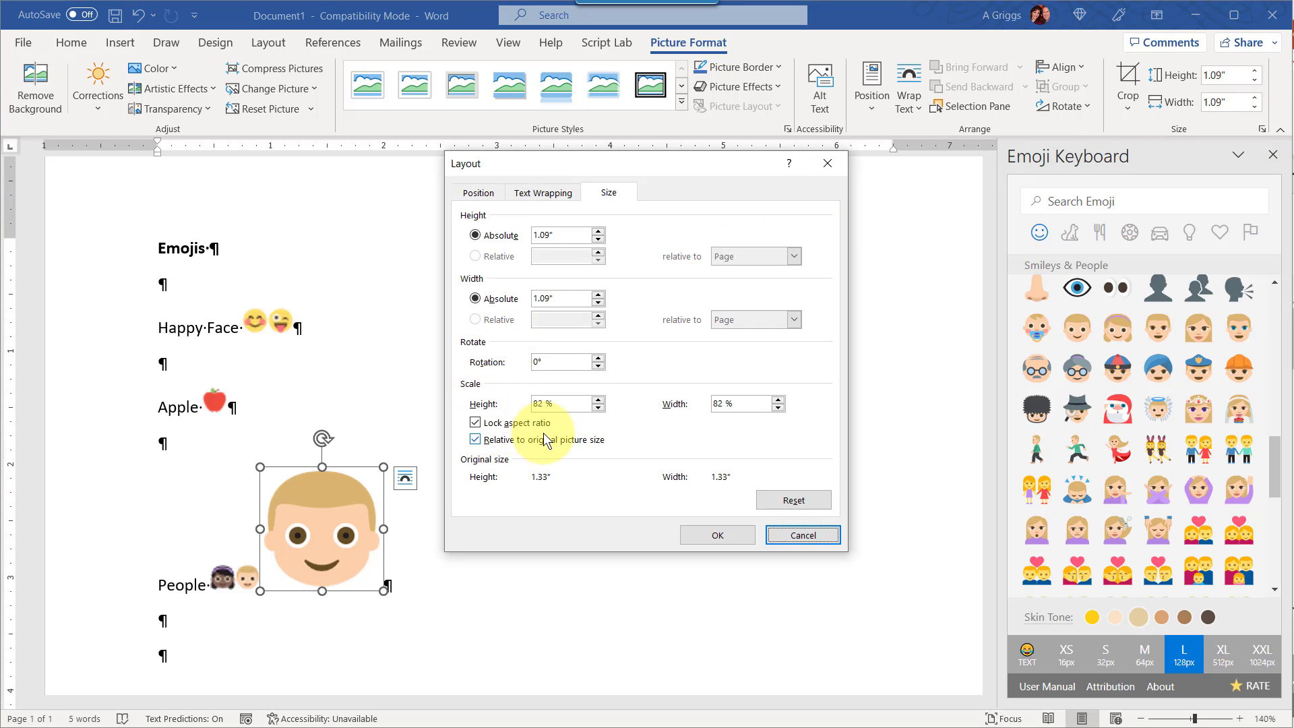
{"action": "left_click", "coordinate": [803, 534]}
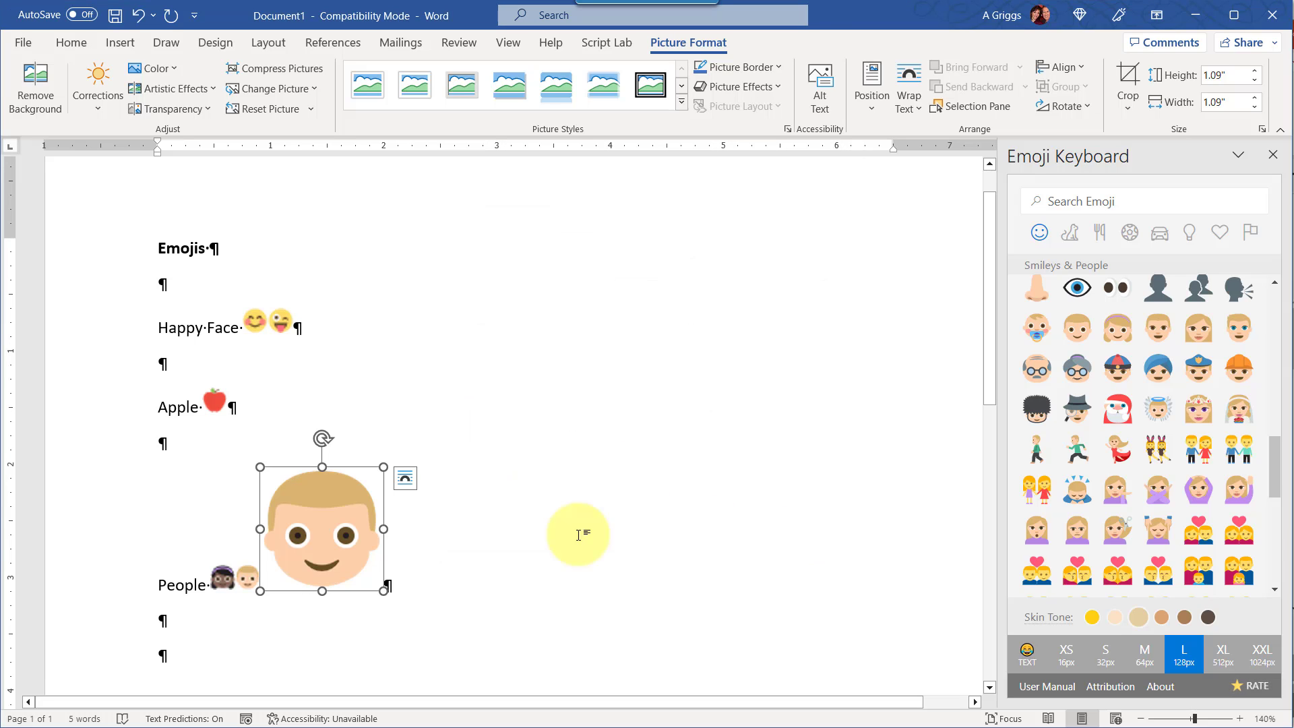
{"action": "left_click", "coordinate": [443, 550]}
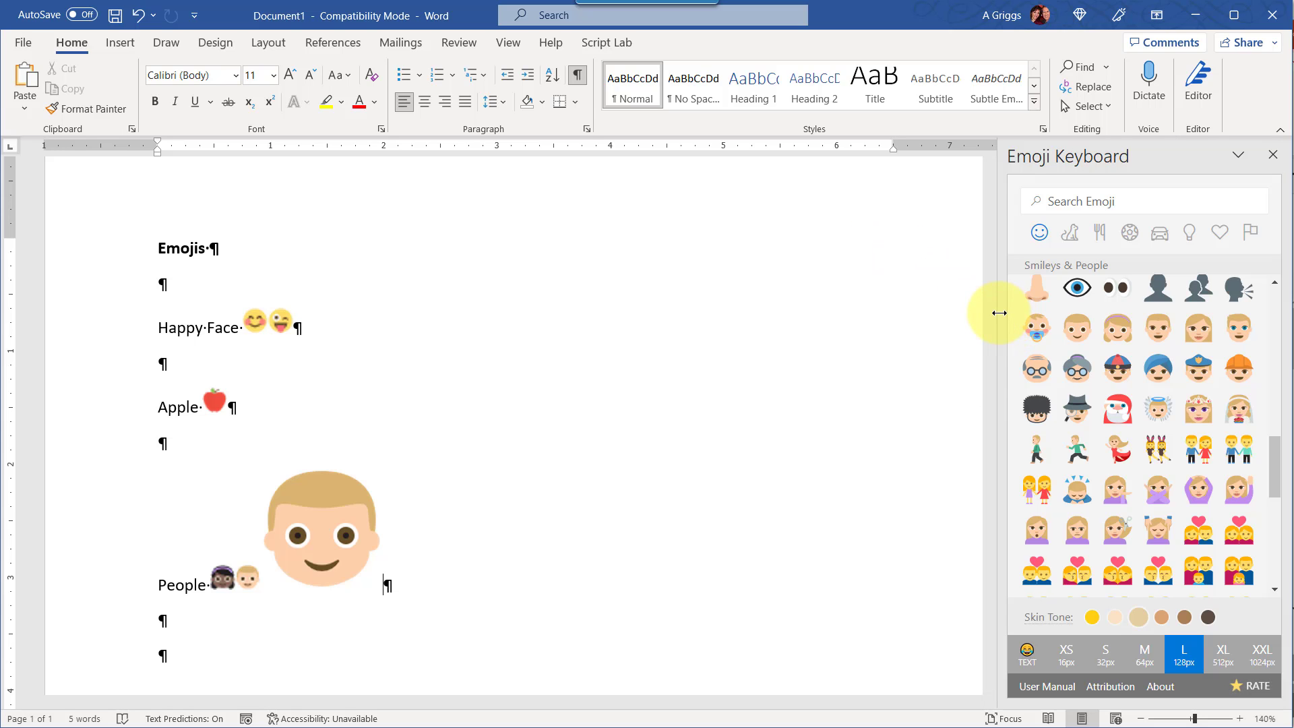
{"action": "left_click_drag", "start_coordinate": [1000, 312], "coordinate": [367, 297]}
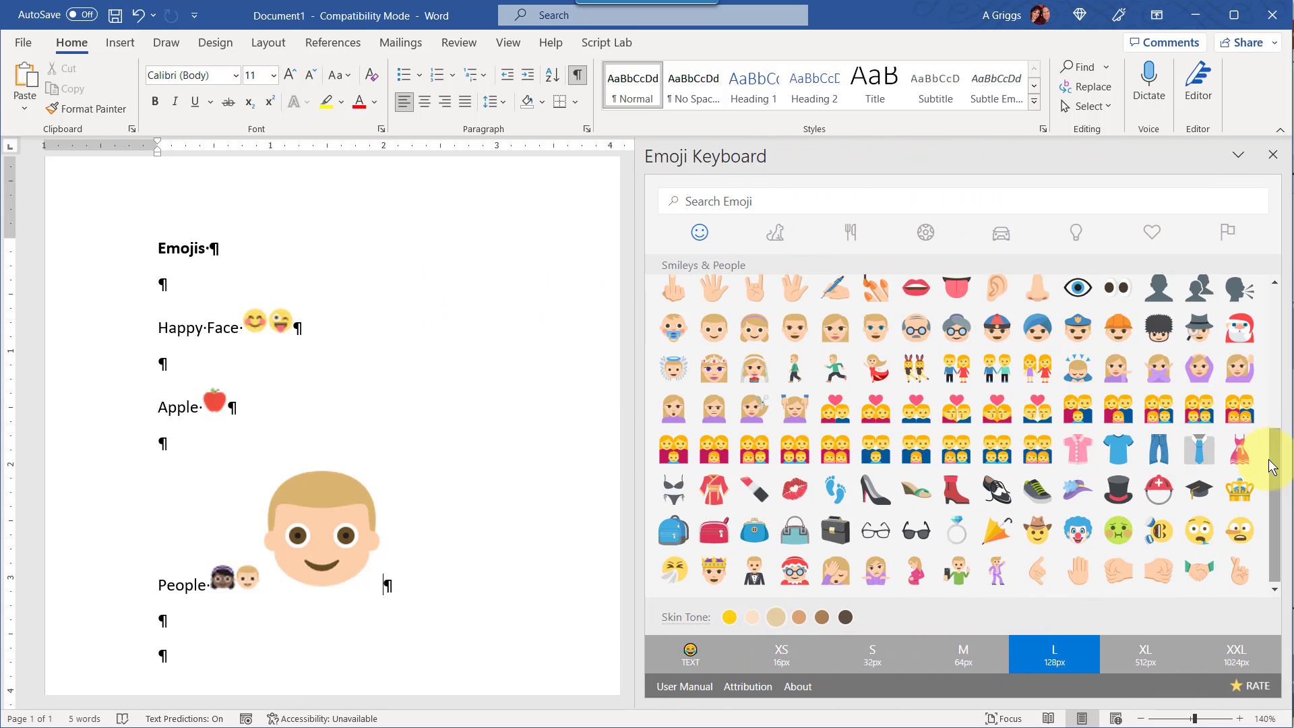
{"action": "left_click_drag", "start_coordinate": [1274, 449], "coordinate": [1269, 293]}
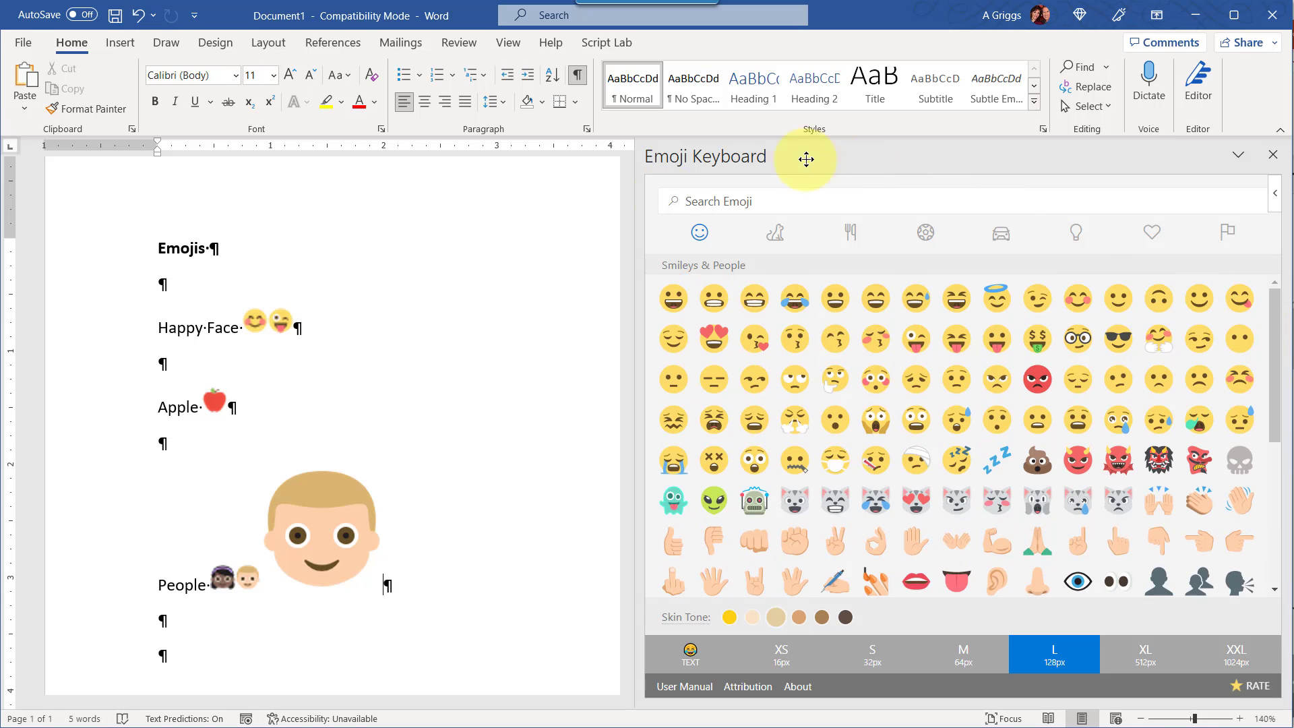
{"action": "left_click_drag", "start_coordinate": [636, 231], "coordinate": [1015, 294]}
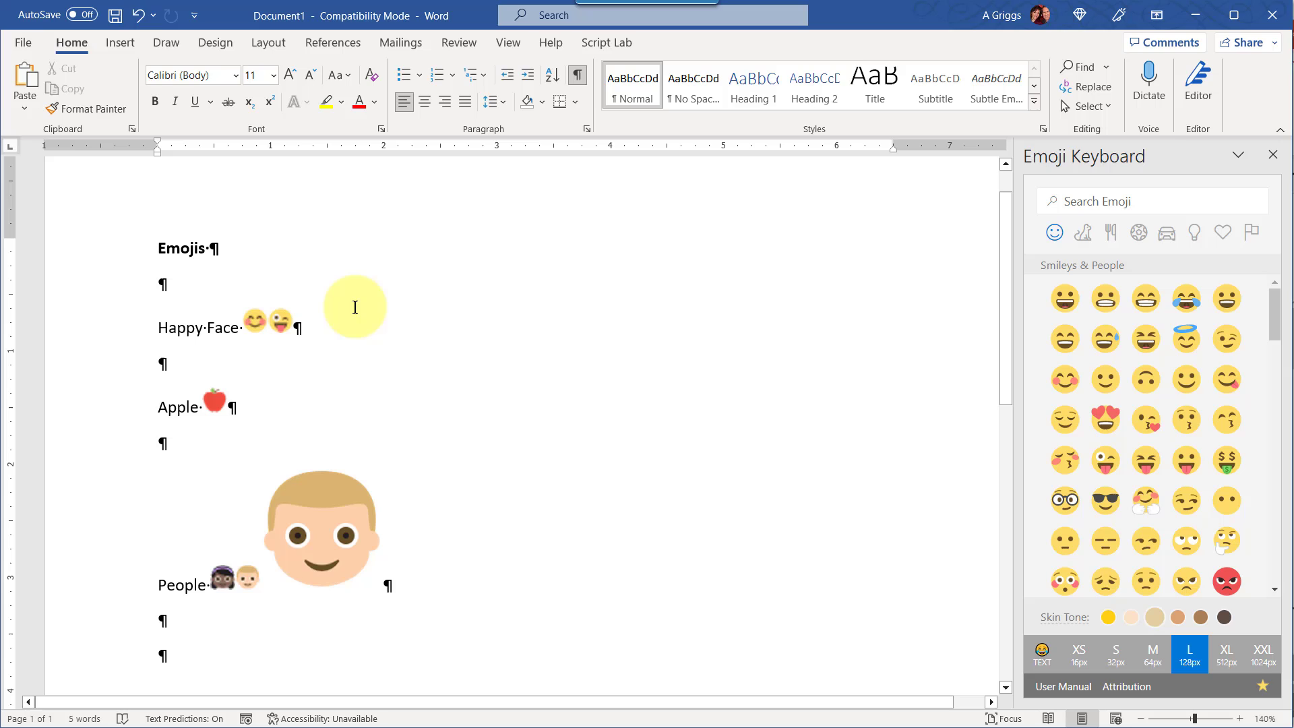
Step: Open the Symbol dialog via Insert > Symbol > More Symbols
{"action": "left_click", "coordinate": [121, 42]}
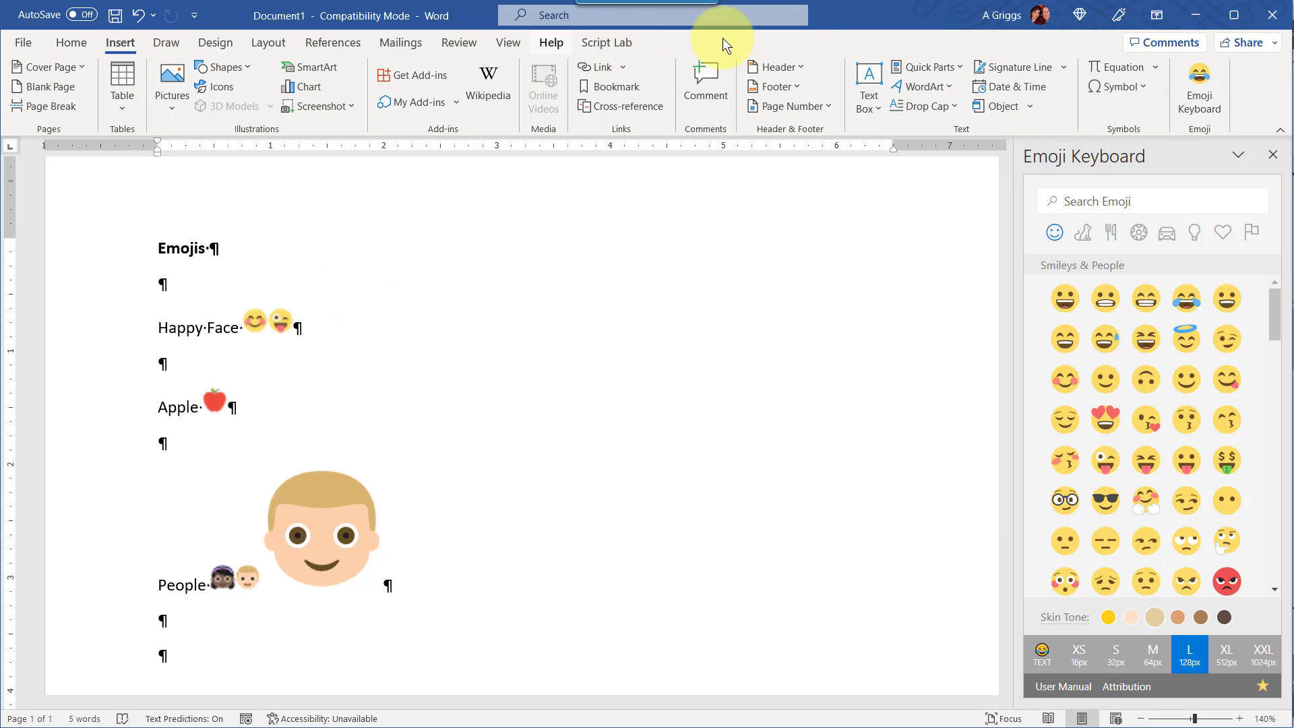
{"action": "left_click", "coordinate": [1118, 86]}
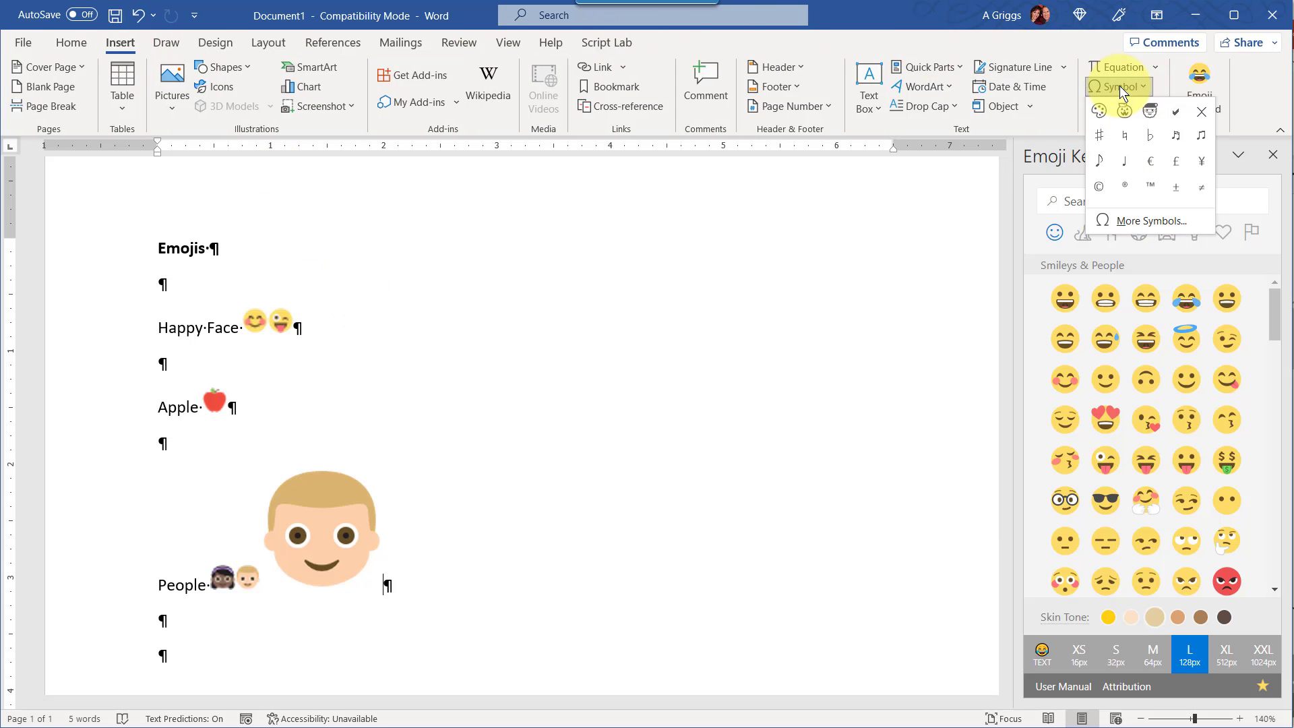
{"action": "left_click", "coordinate": [1146, 219]}
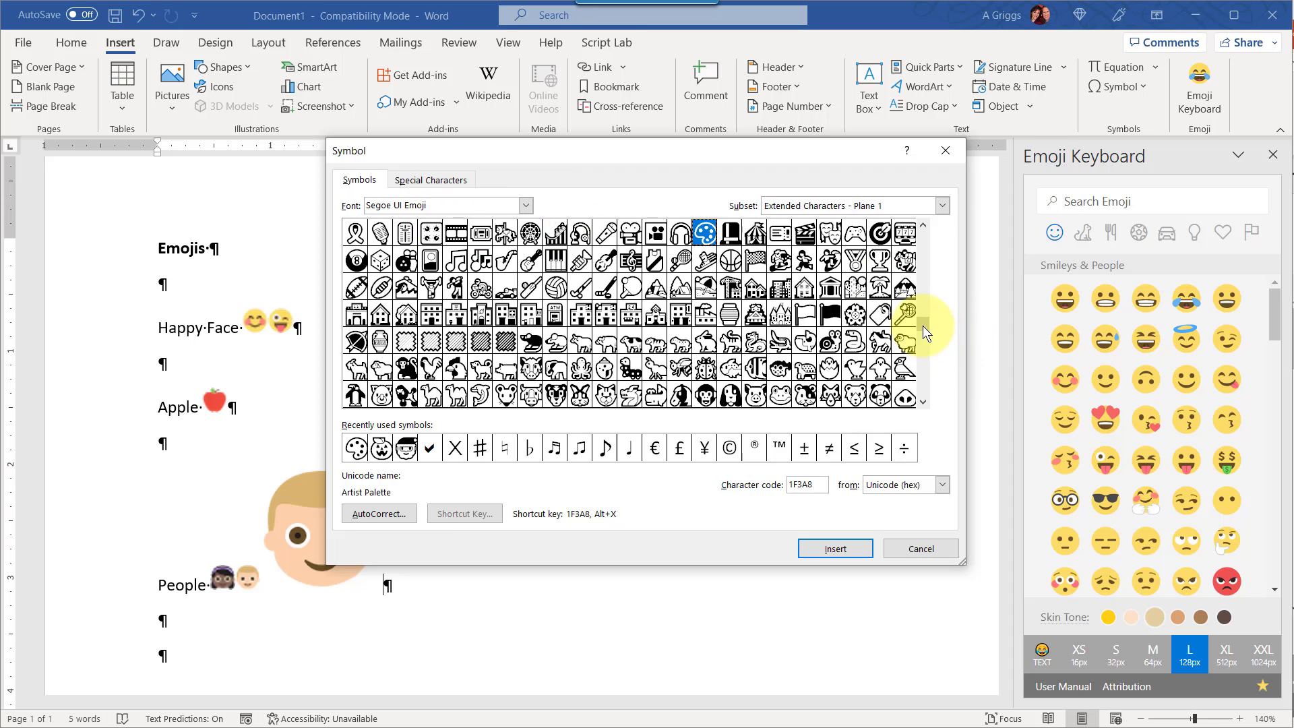
{"action": "left_click_drag", "start_coordinate": [919, 258], "coordinate": [915, 294]}
{"action": "left_click_drag", "start_coordinate": [923, 400], "coordinate": [924, 402]}
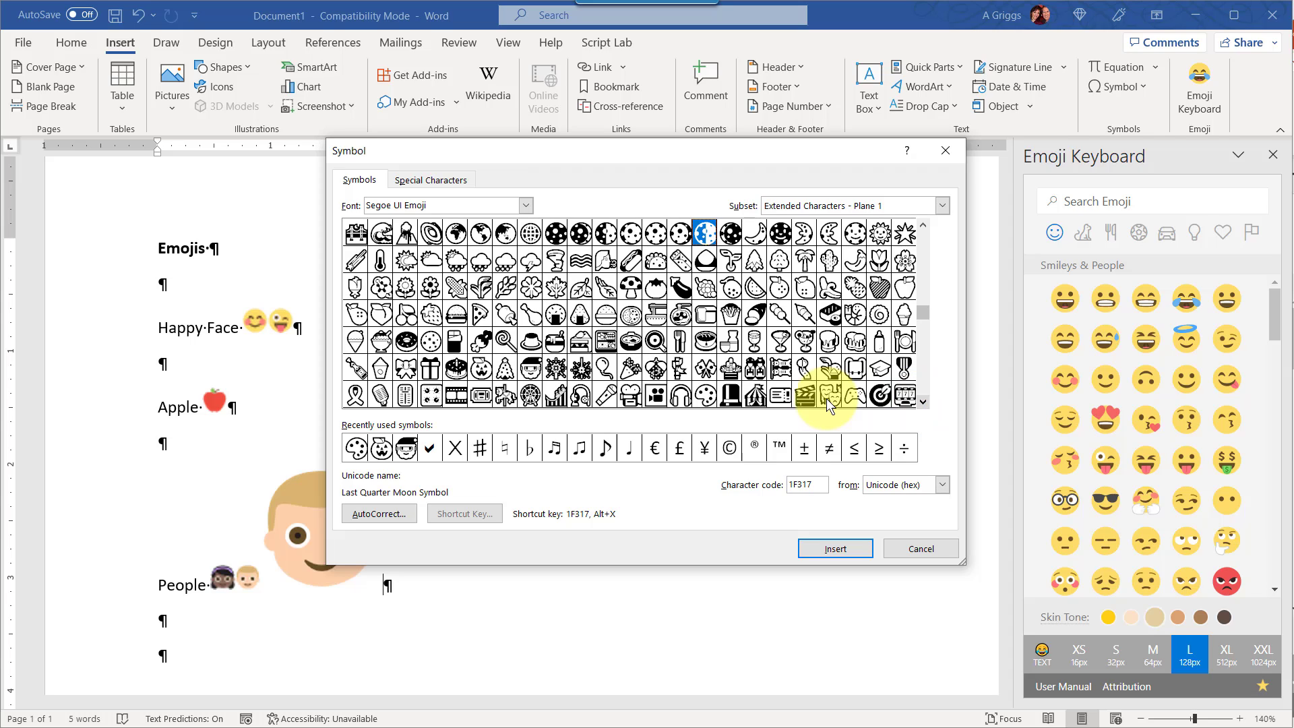
Step: Insert French Fries, Father Christmas and Balloon from Segoe UI Emoji, then close the dialog
{"action": "left_click", "coordinate": [731, 314]}
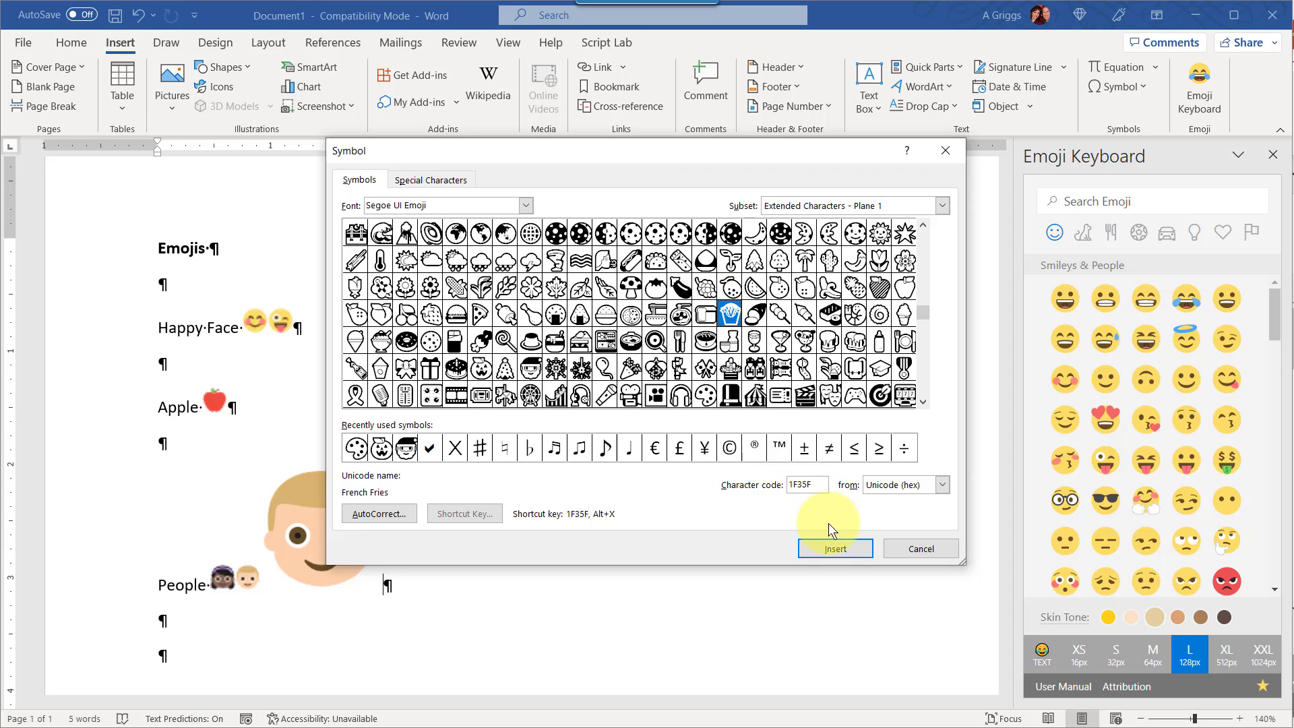
{"action": "left_click", "coordinate": [839, 547]}
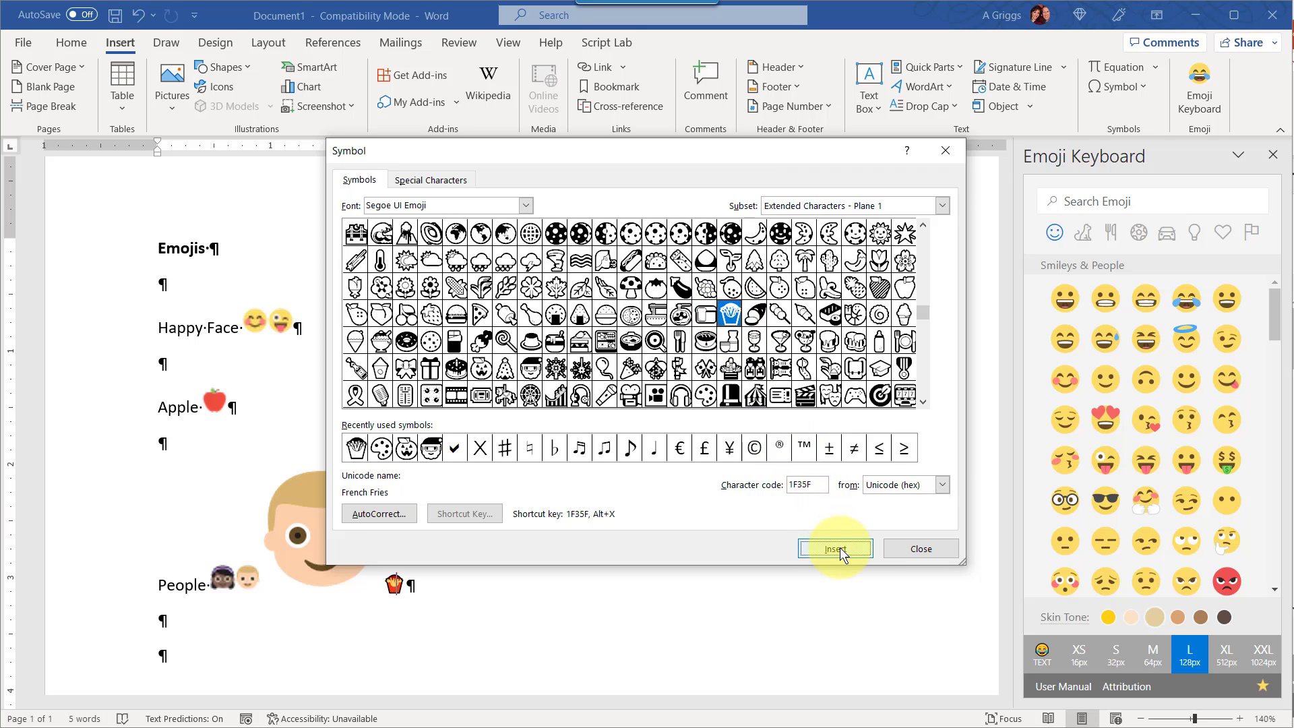
{"action": "left_click", "coordinate": [533, 367]}
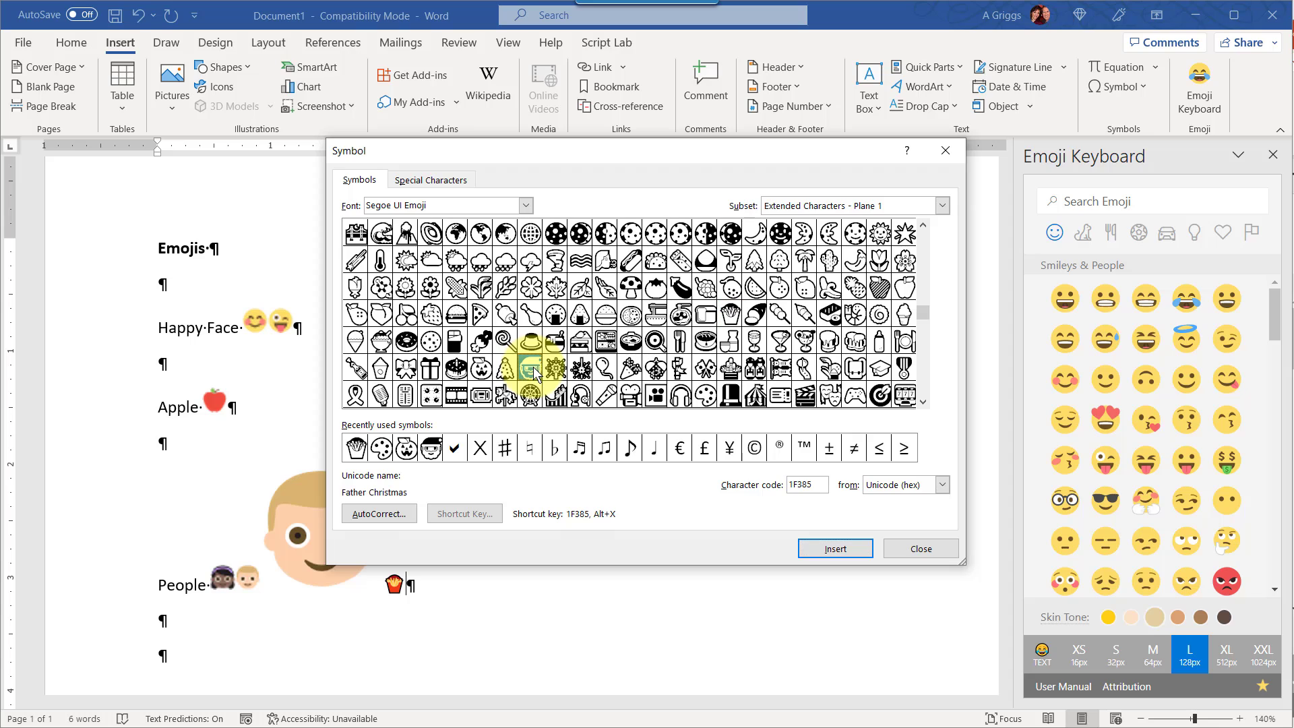
{"action": "left_click", "coordinate": [833, 548]}
{"action": "left_click", "coordinate": [606, 364]}
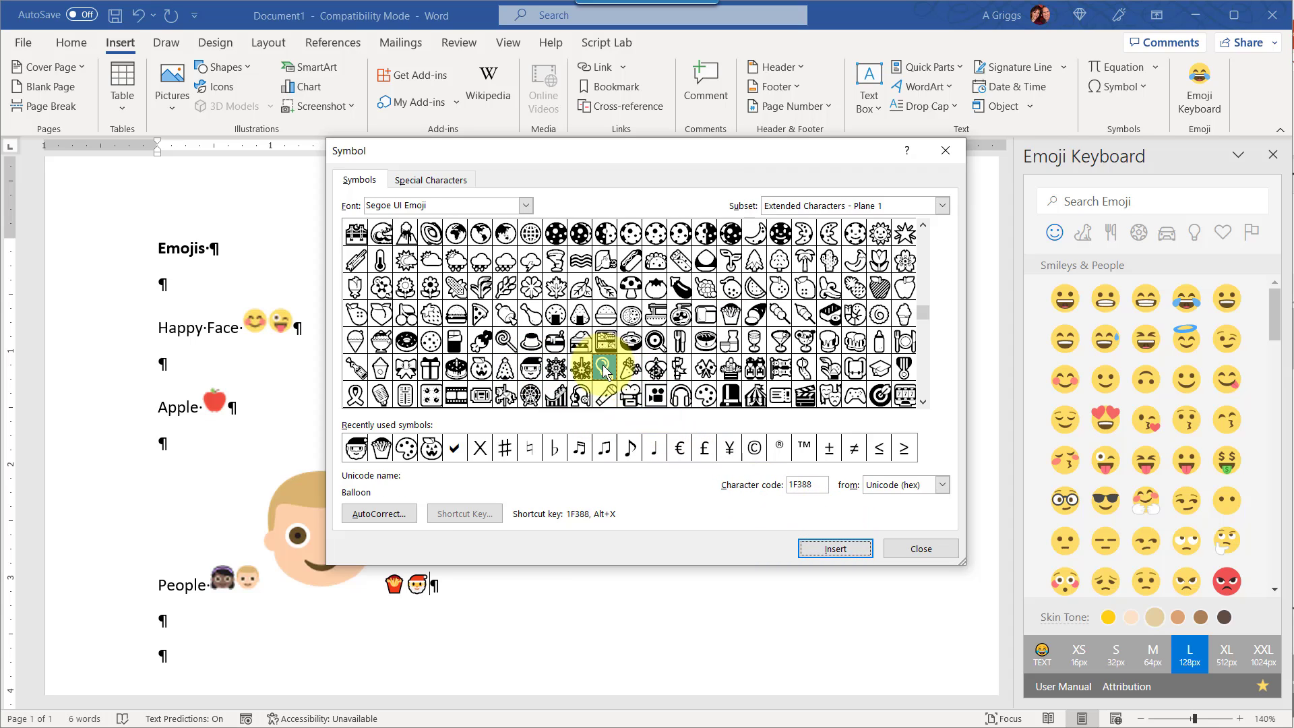
{"action": "left_click", "coordinate": [850, 546]}
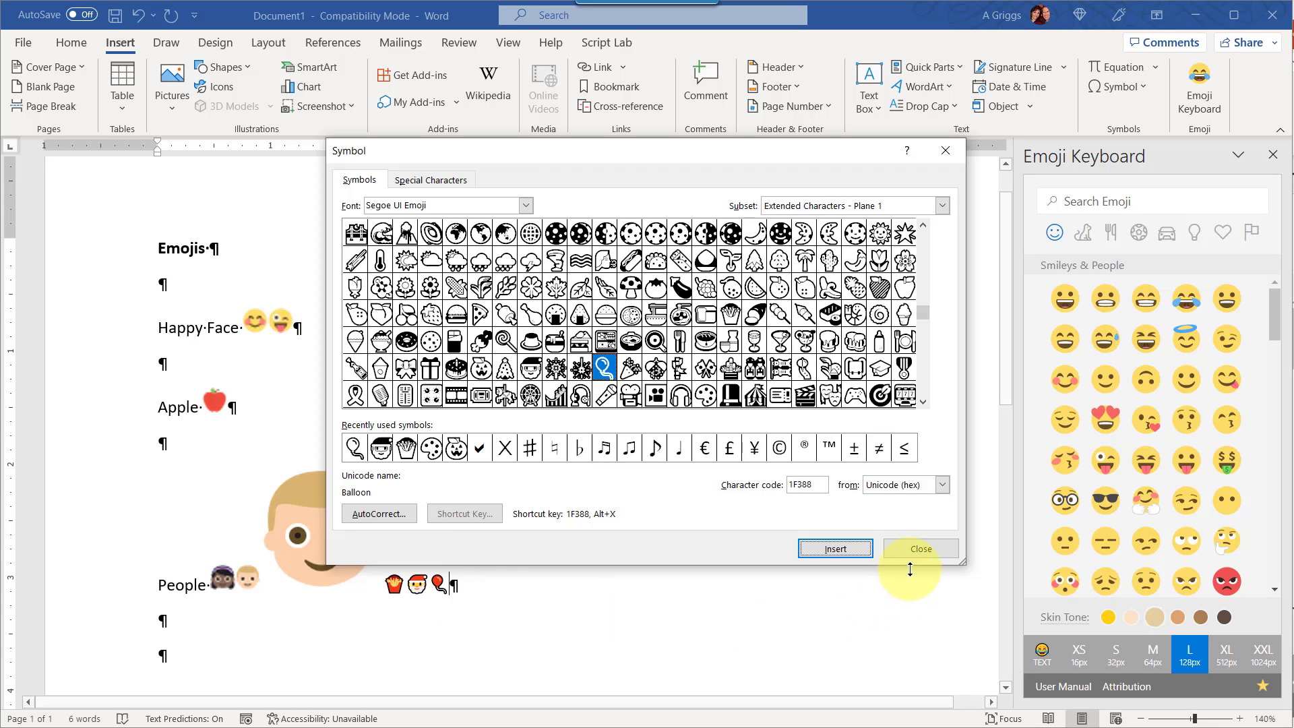
{"action": "left_click", "coordinate": [920, 548]}
{"action": "left_click", "coordinate": [396, 585]}
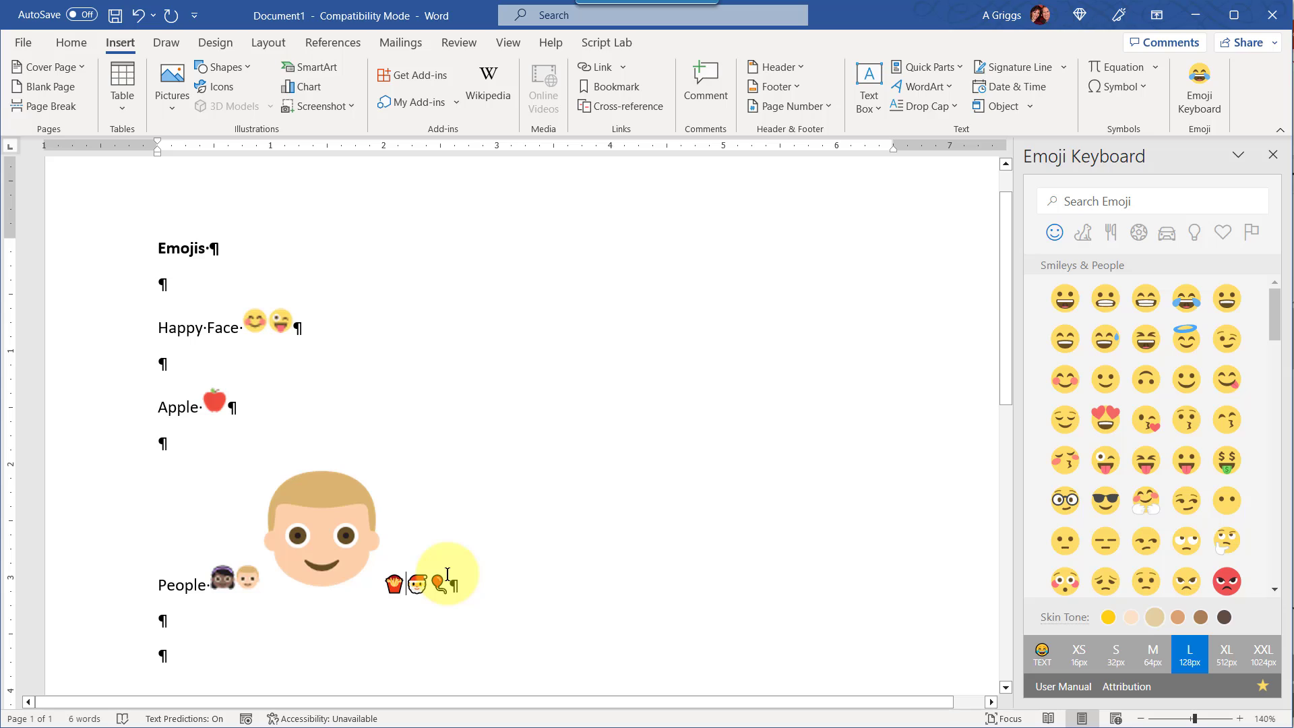
Step: Set the fries, Father Christmas and balloon emojis to font size 28
{"action": "left_click", "coordinate": [332, 524]}
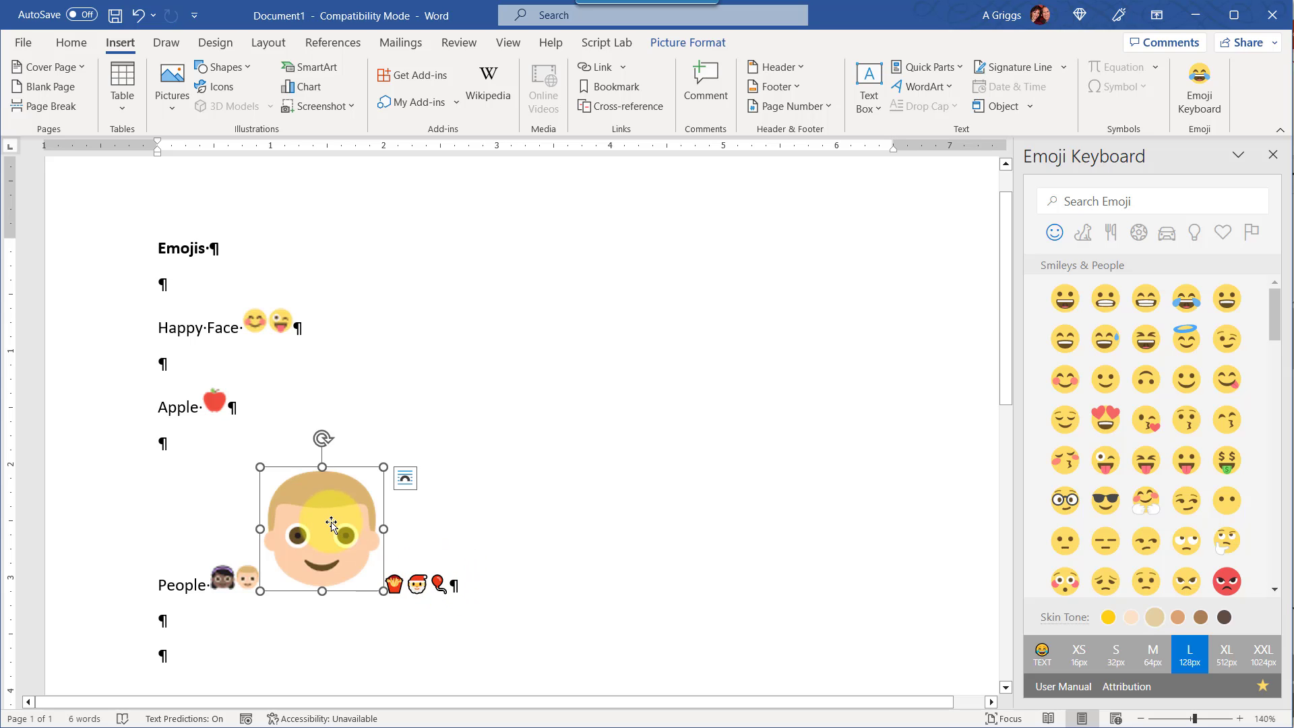
{"action": "left_click_drag", "start_coordinate": [451, 588], "coordinate": [389, 583]}
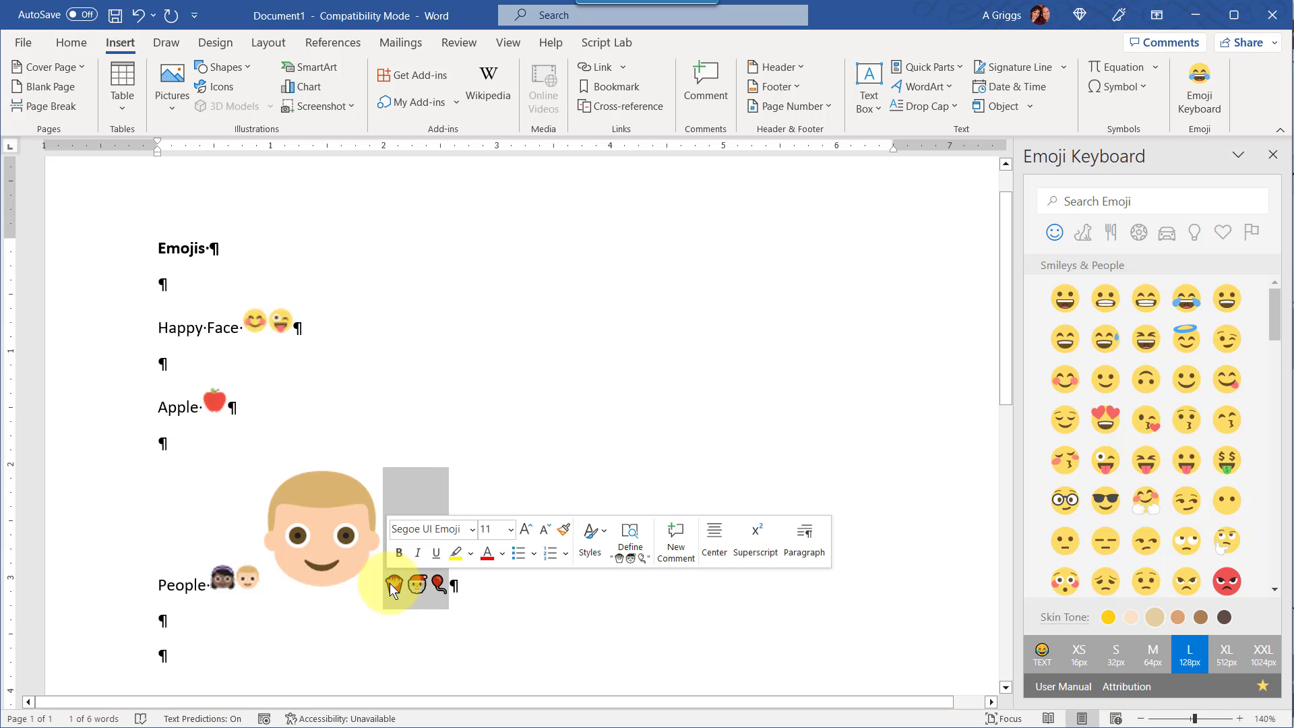
{"action": "left_click", "coordinate": [513, 535]}
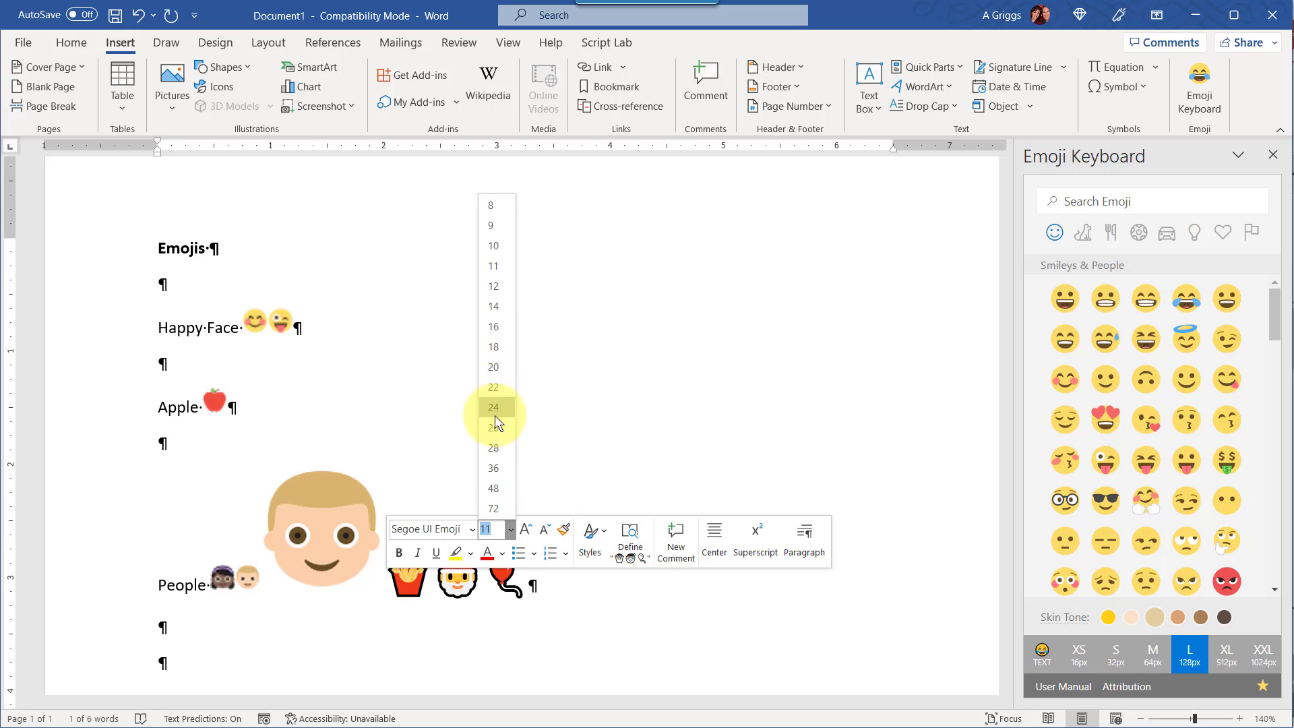
{"action": "left_click", "coordinate": [493, 448]}
{"action": "left_click", "coordinate": [701, 388]}
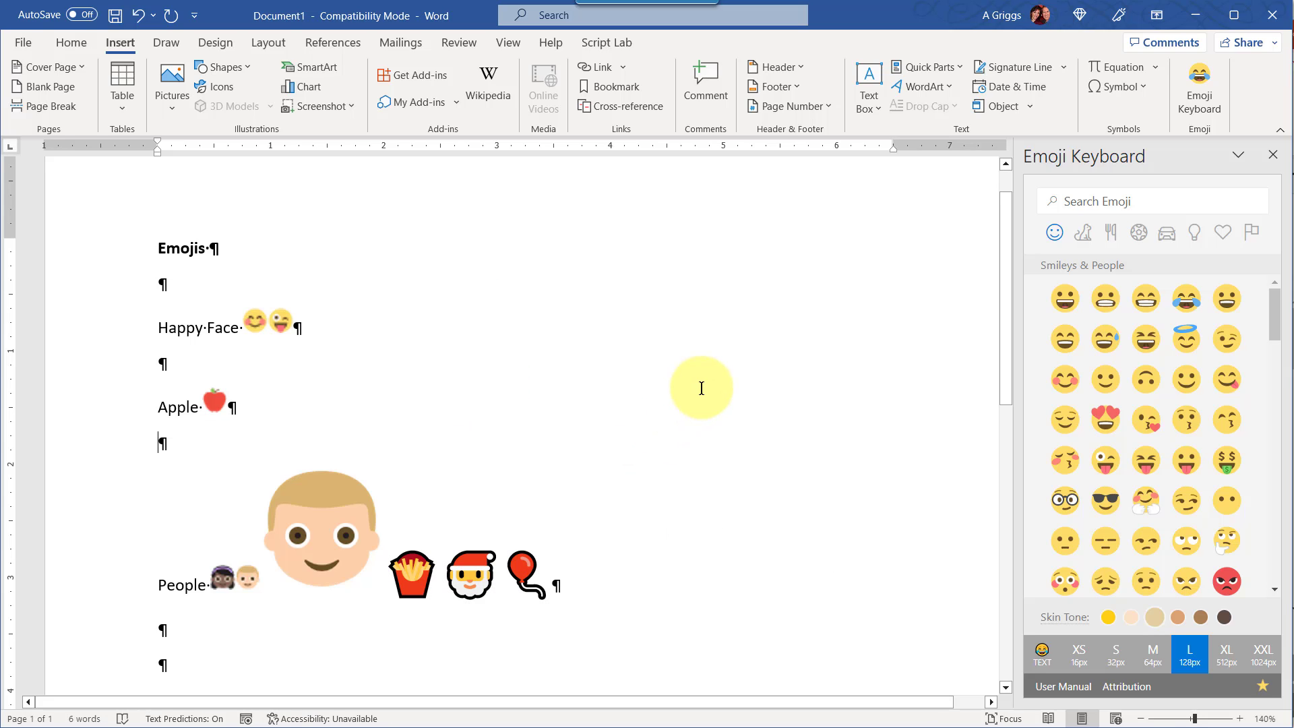
{"action": "left_click", "coordinate": [574, 600]}
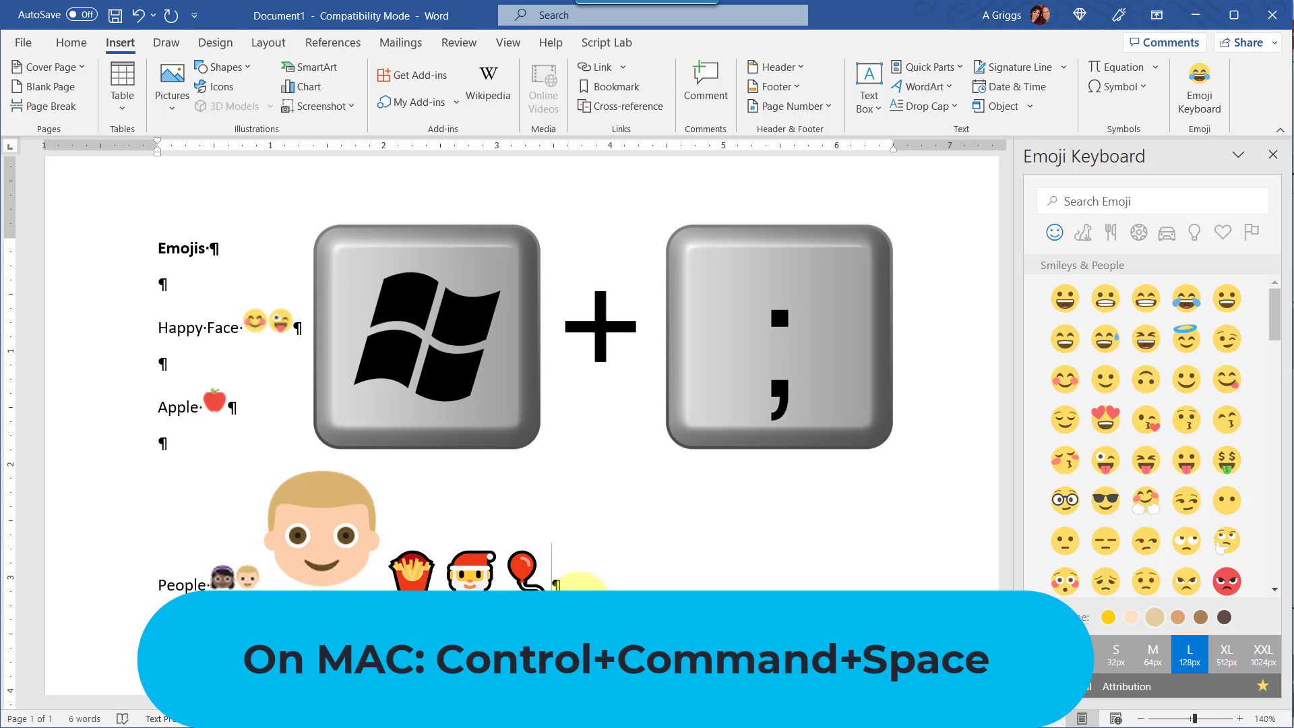
Step: Open the Windows emoji panel with Win+; and browse its smiley, people, objects, food and transport categories
{"action": "key", "text": "super+semicolon"}
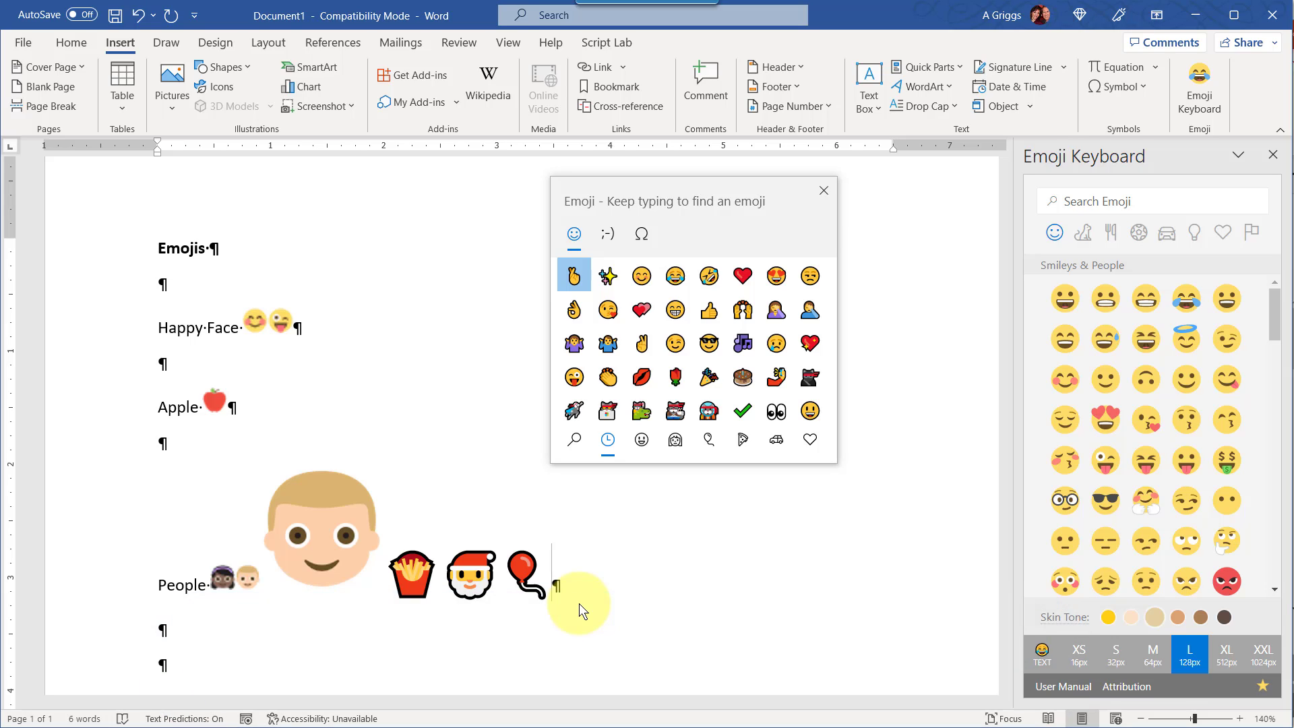
{"action": "mouse_move", "coordinate": [834, 287]}
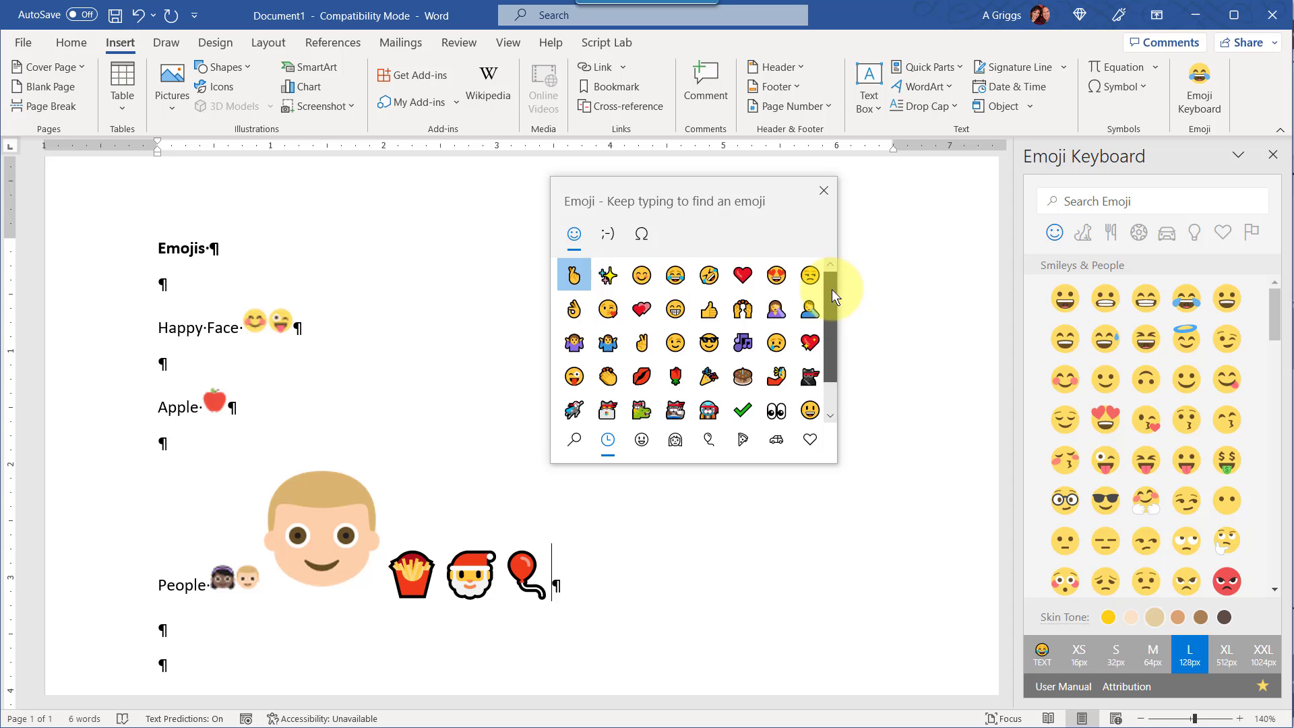
{"action": "mouse_move", "coordinate": [832, 289]}
{"action": "left_mouse_down"}
{"action": "mouse_move", "coordinate": [839, 347]}
{"action": "mouse_move", "coordinate": [836, 264]}
{"action": "left_mouse_up"}
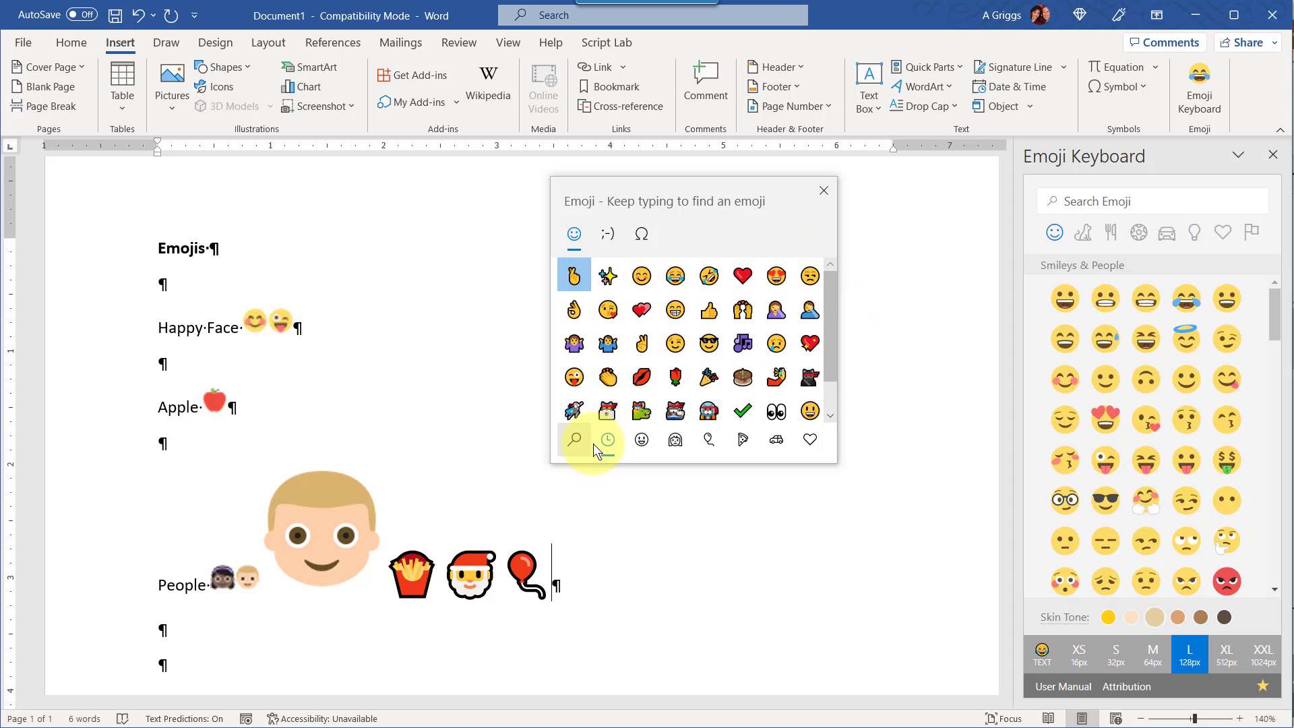
{"action": "left_click", "coordinate": [641, 439]}
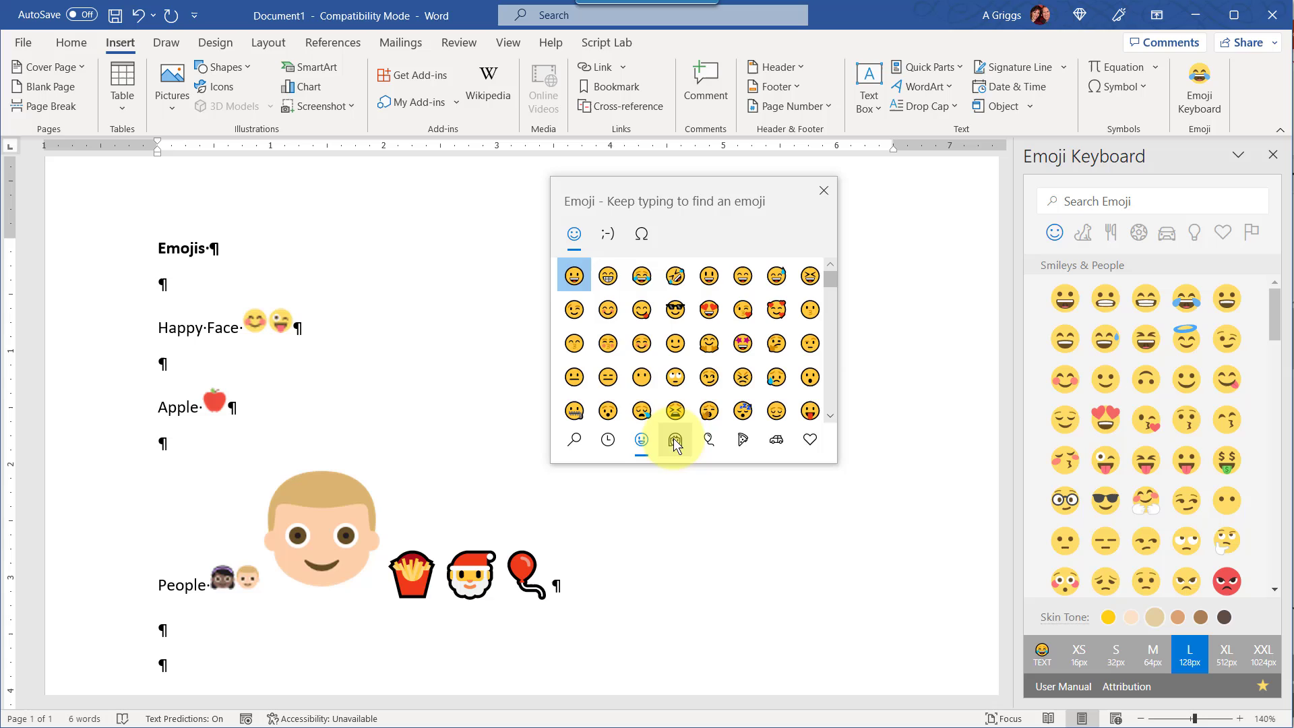
{"action": "left_click", "coordinate": [673, 440]}
{"action": "left_click", "coordinate": [708, 438]}
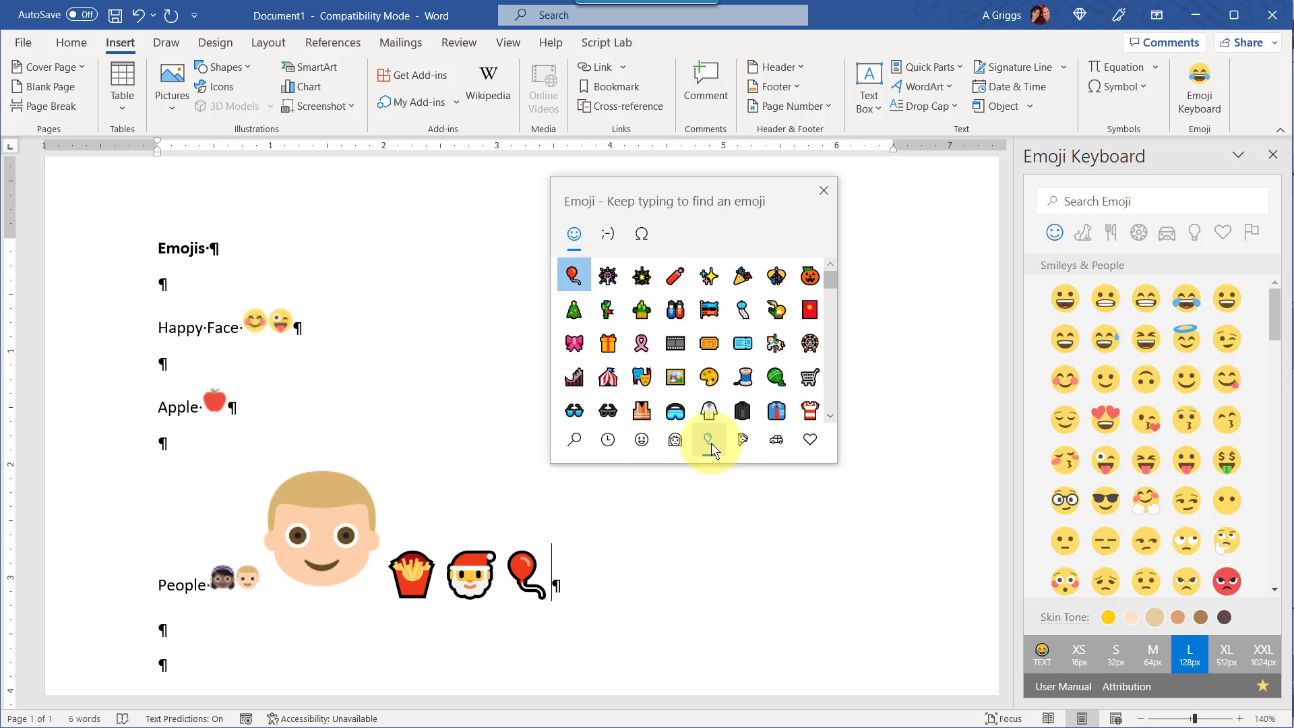
{"action": "left_click", "coordinate": [745, 439]}
{"action": "left_click", "coordinate": [770, 440]}
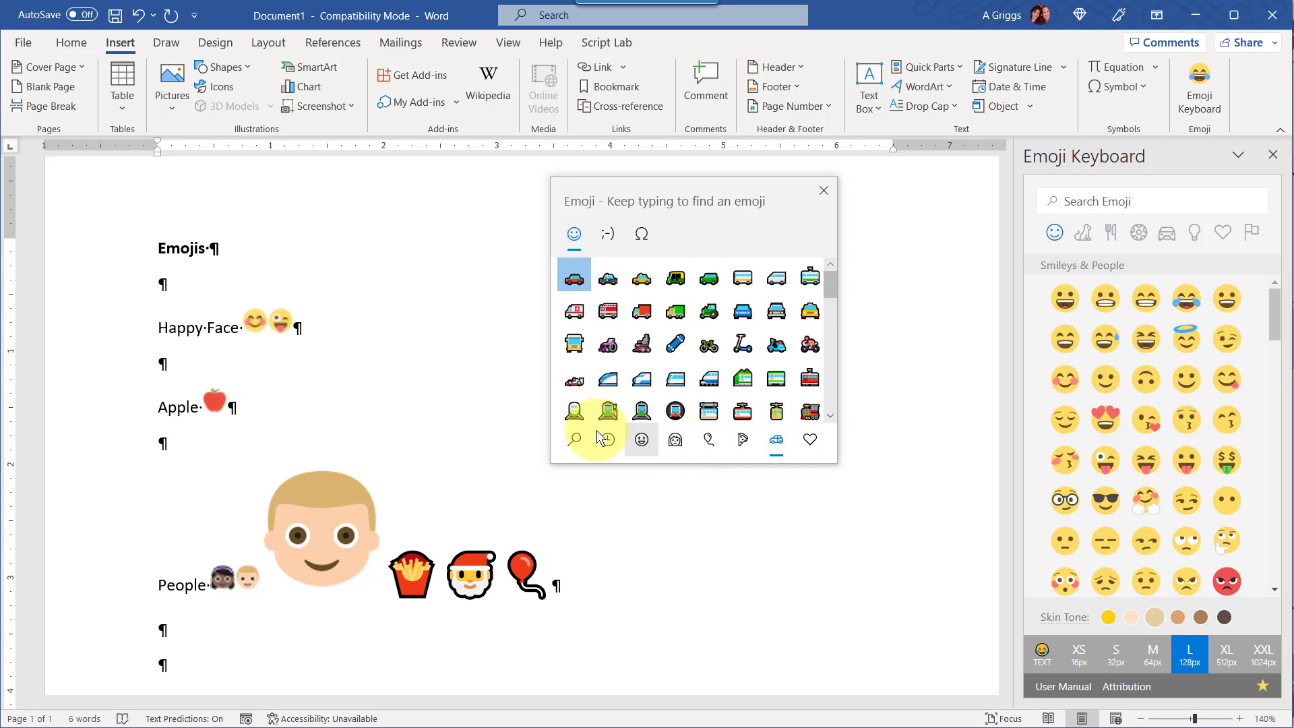
{"action": "left_click", "coordinate": [675, 440]}
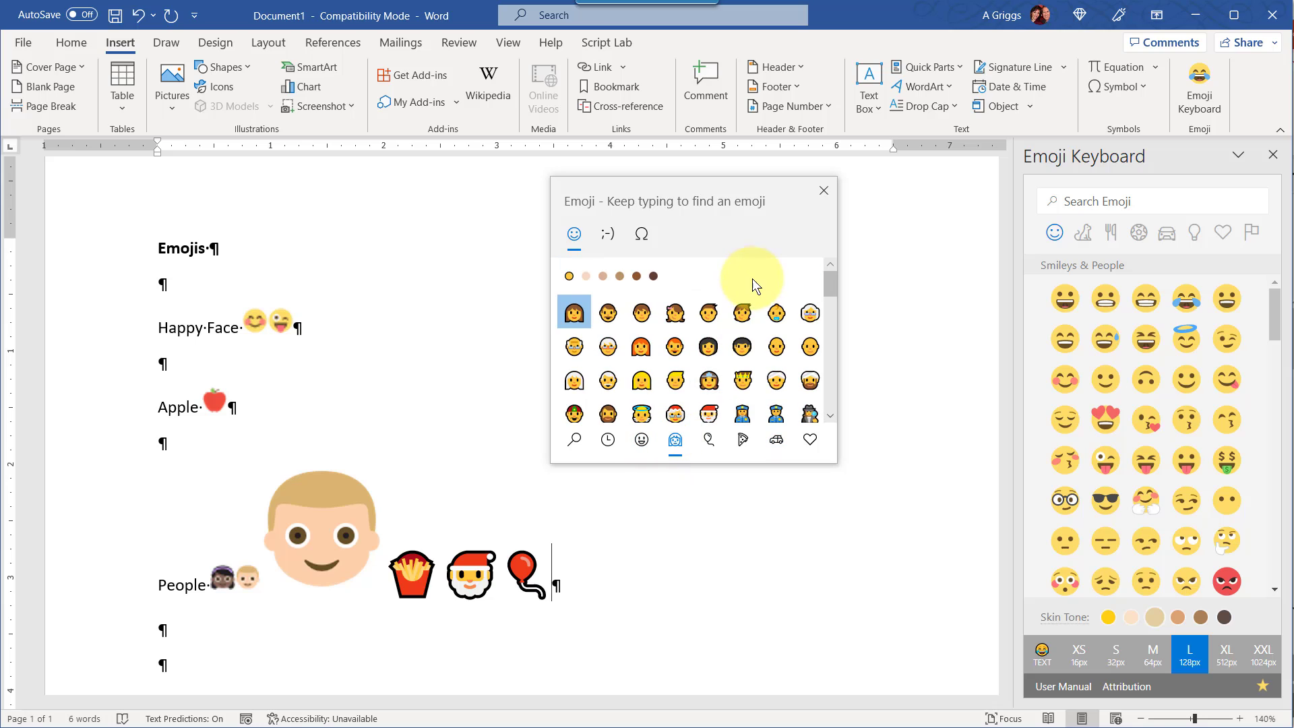
Step: Insert the stuffed flatbread and pretzel emojis from the food category, then close the panel
{"action": "left_click", "coordinate": [743, 438]}
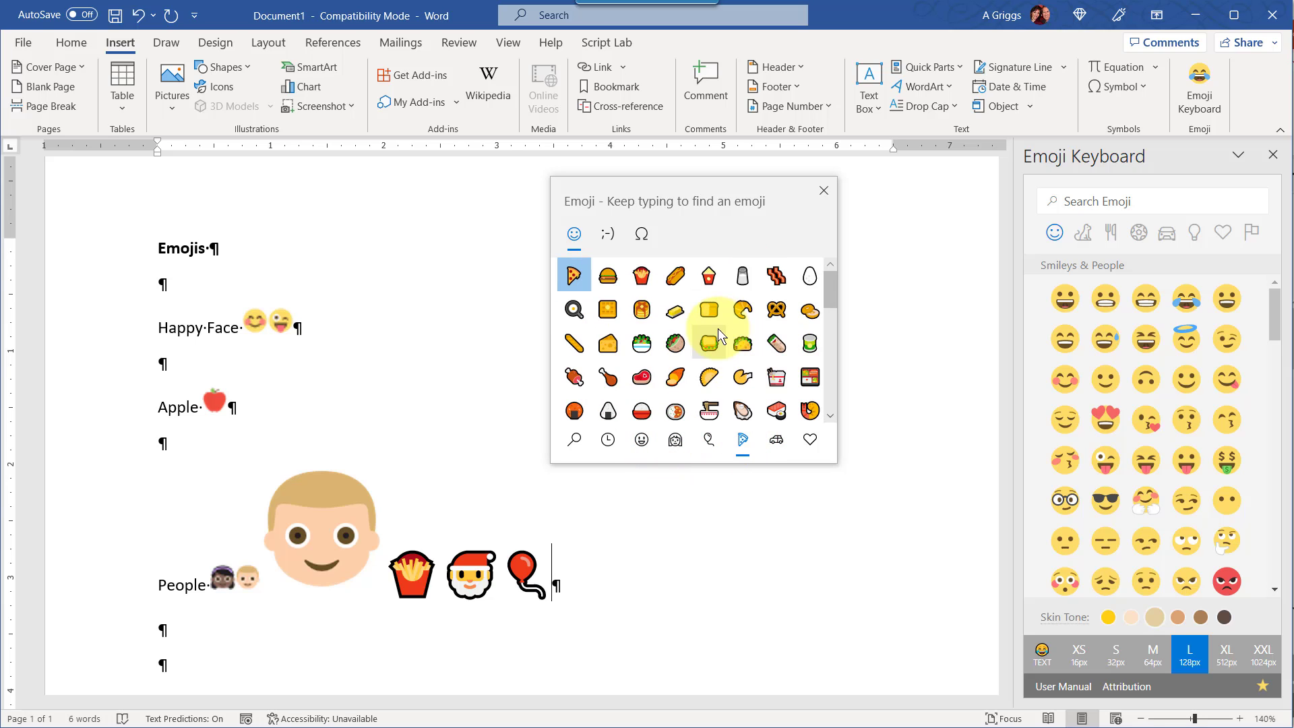
{"action": "left_click", "coordinate": [677, 345]}
{"action": "left_click", "coordinate": [775, 310]}
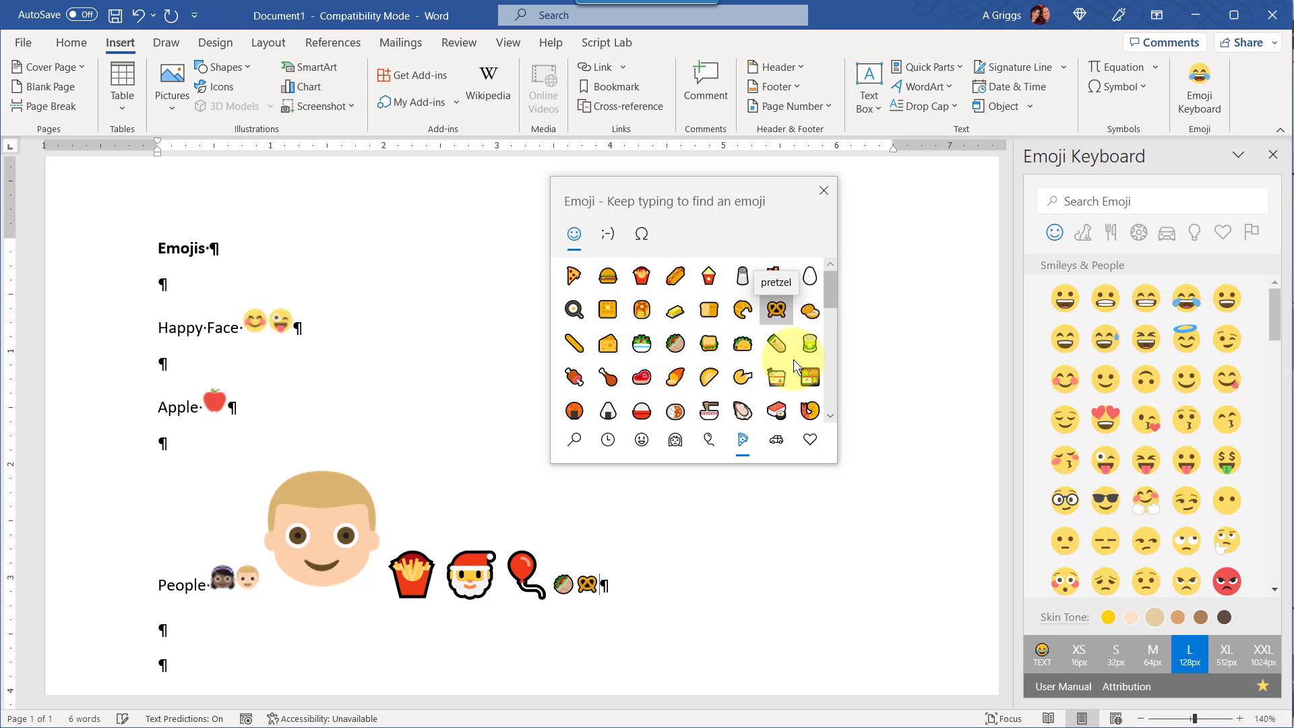
{"action": "left_click", "coordinate": [823, 190]}
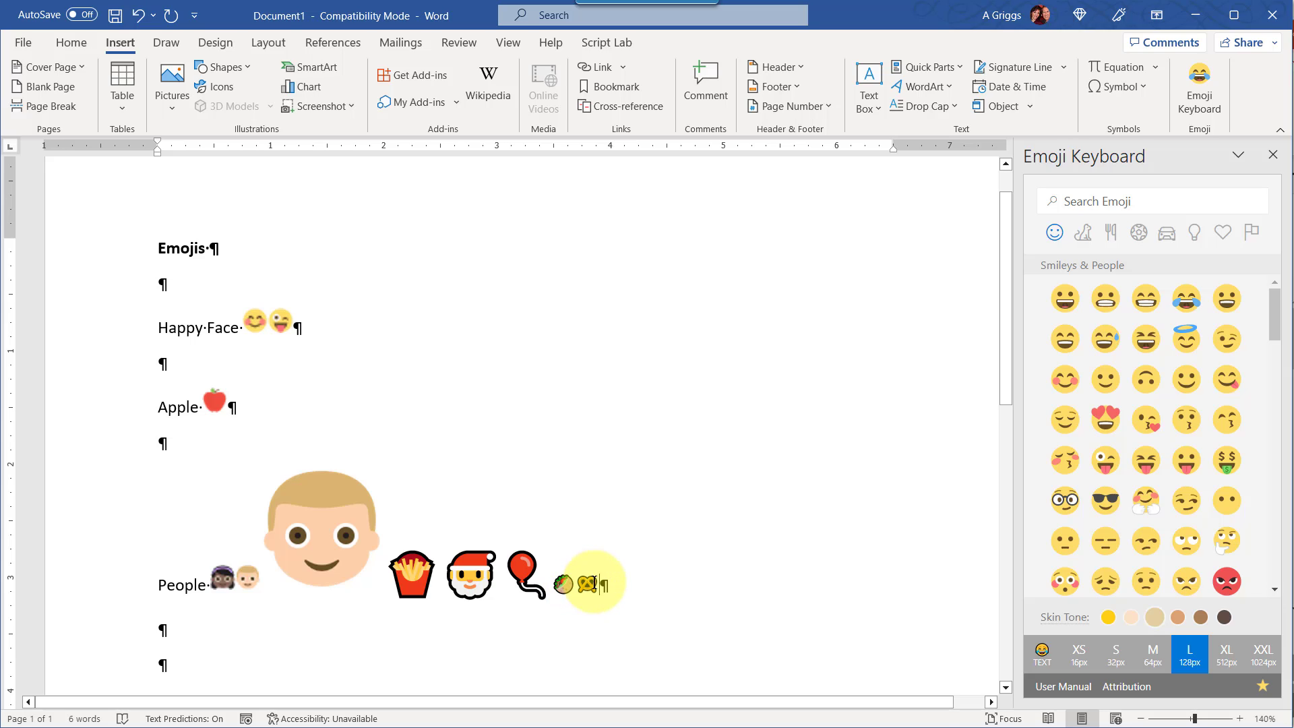
Step: Enlarge the stuffed flatbread and pretzel emojis with a large font size from the mini toolbar
{"action": "key", "text": "shift+Left"}
{"action": "key", "text": "shift+Left"}
{"action": "key", "text": "shift+Left"}
{"action": "key", "text": "shift+Left"}
{"action": "key", "text": "shift+Left"}
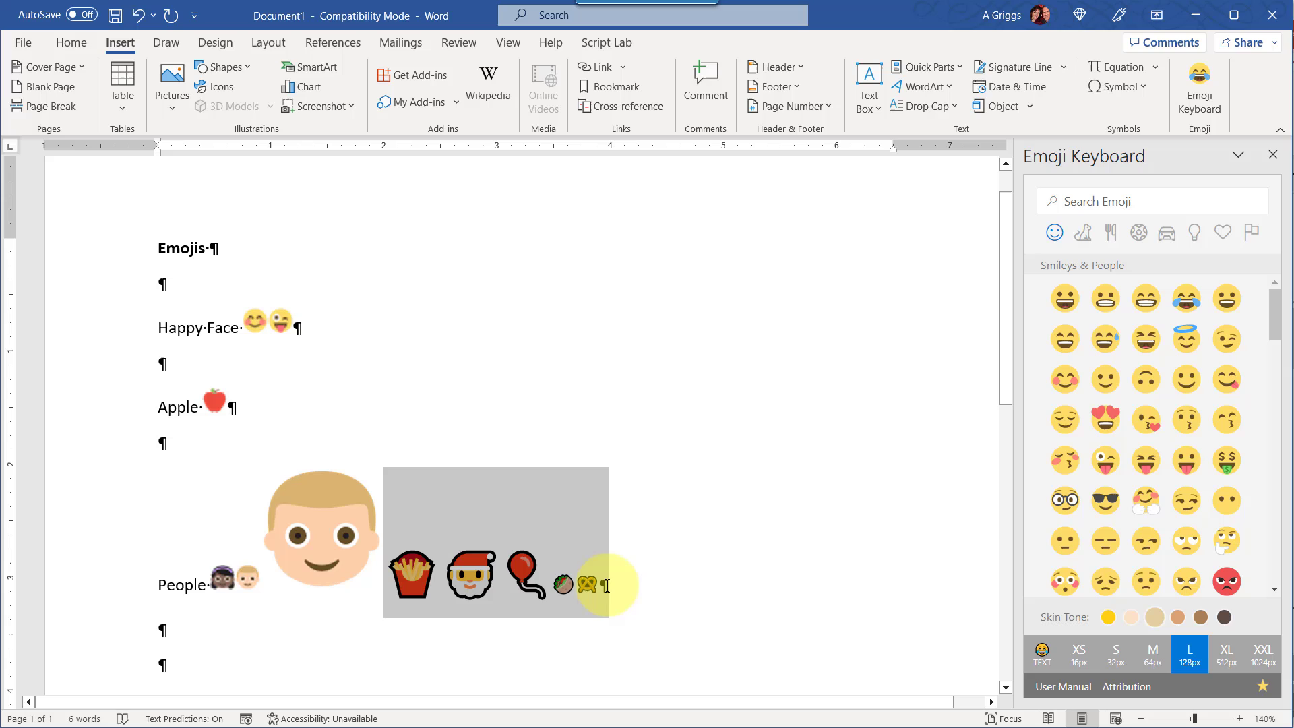
{"action": "left_click_drag", "start_coordinate": [552, 584], "coordinate": [589, 587]}
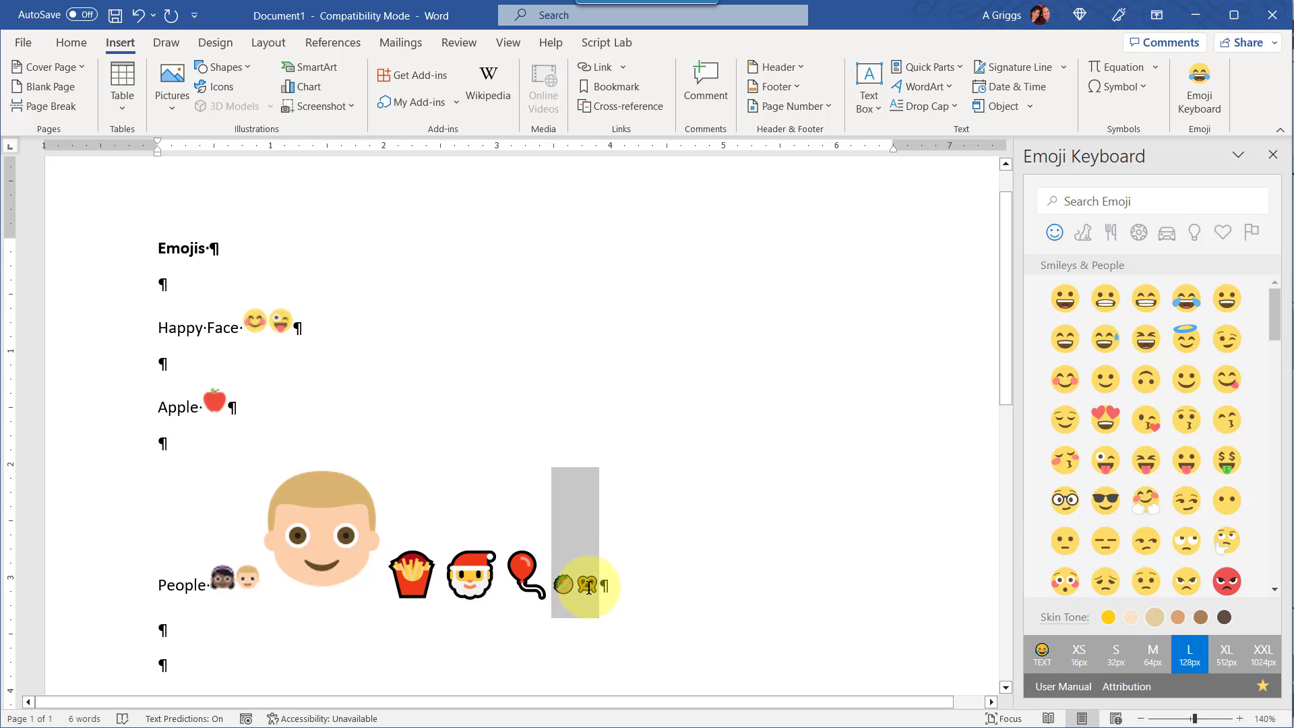
{"action": "left_click", "coordinate": [713, 535]}
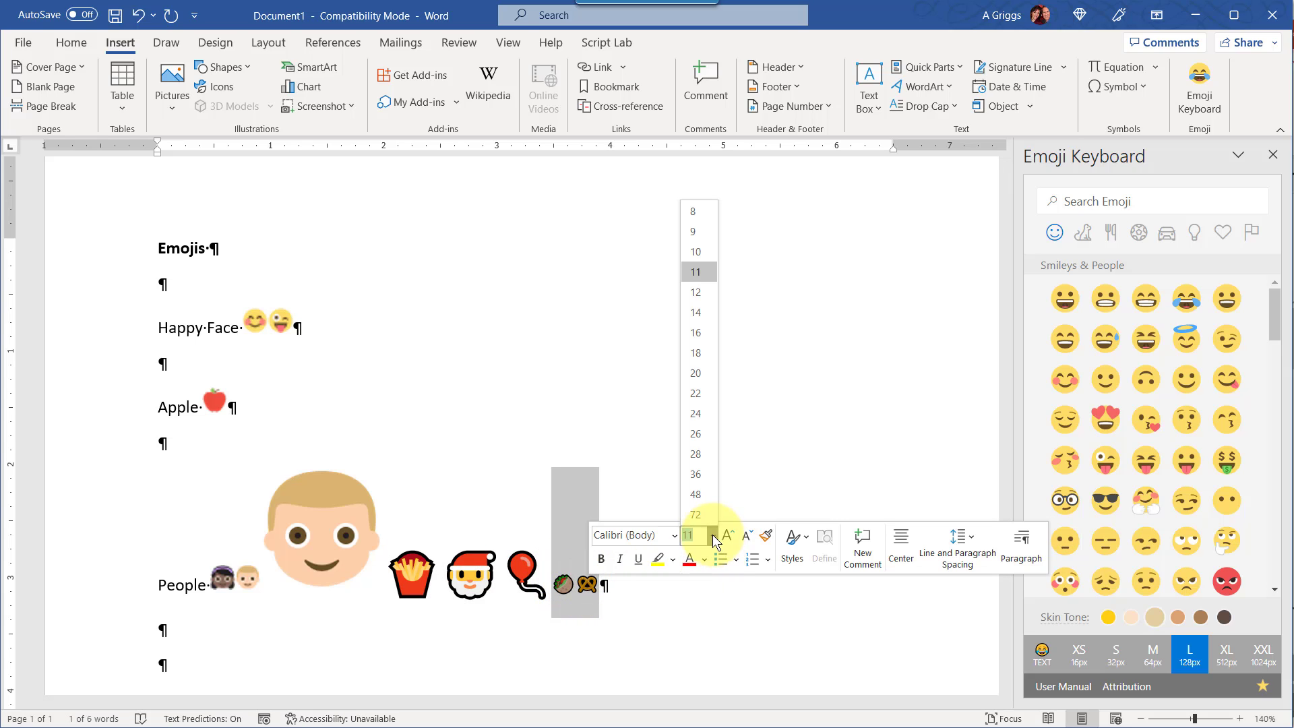
{"action": "left_click", "coordinate": [695, 515]}
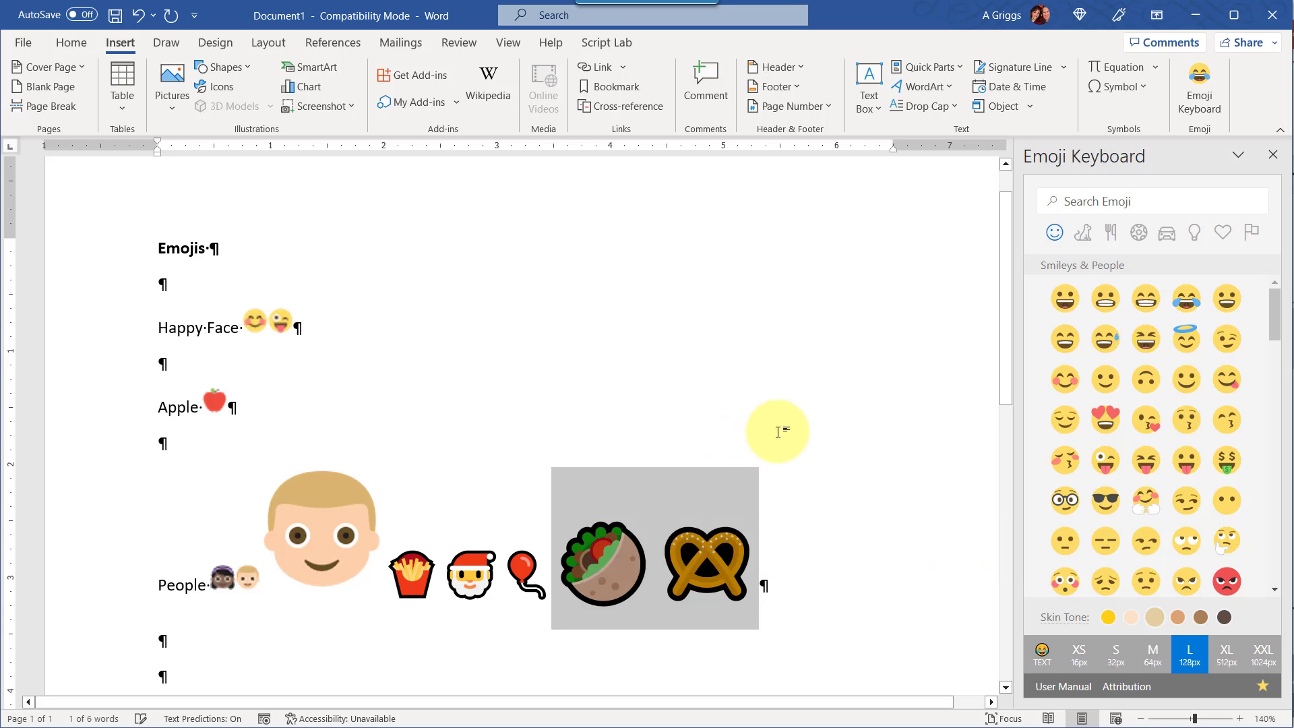
{"action": "left_click", "coordinate": [782, 552]}
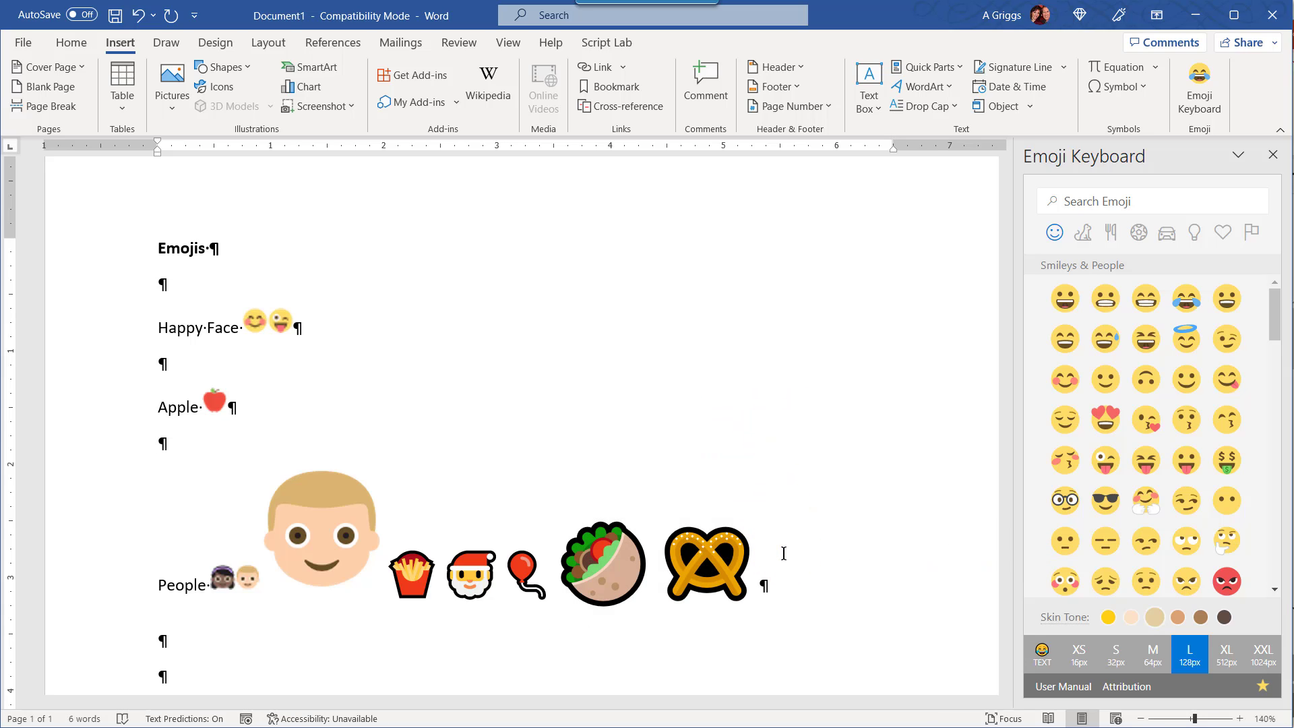